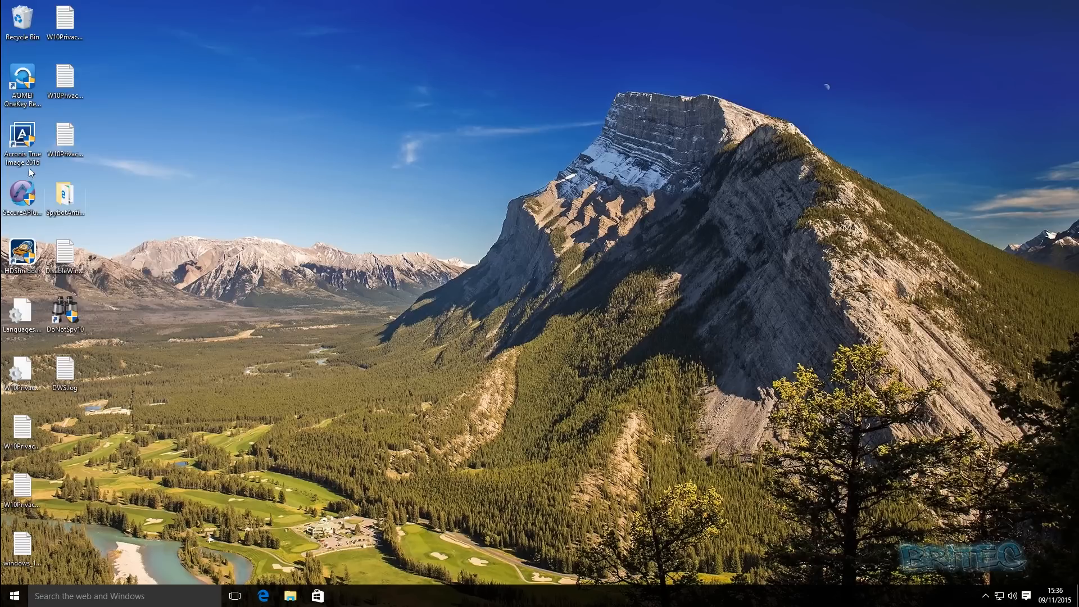
Launch Acronis True Image 2016 with permission to make changes and dismiss its account sign-in.
double_click(30, 138)
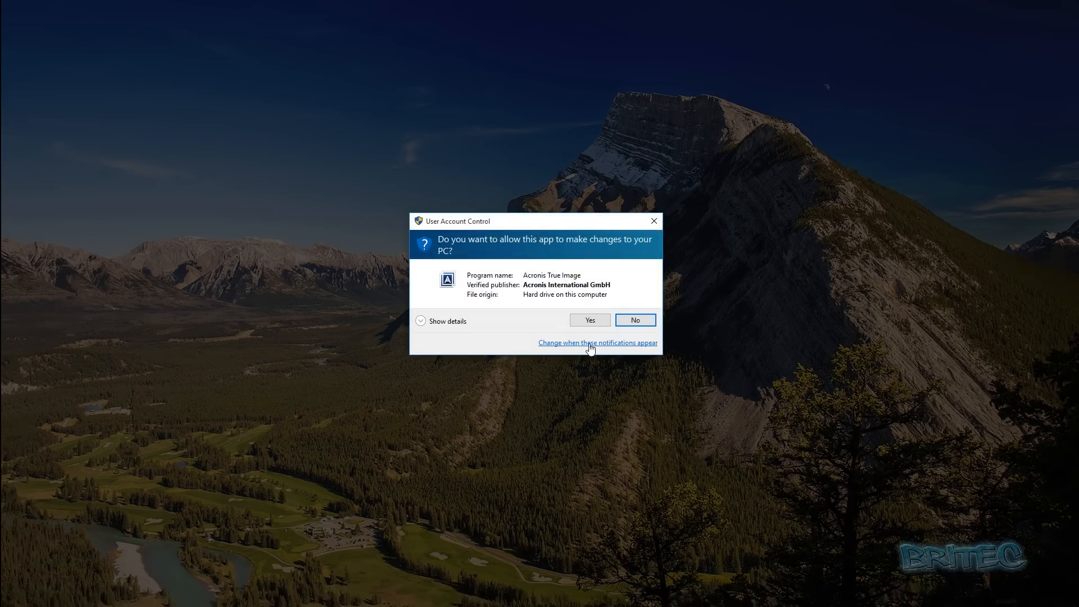
click(594, 323)
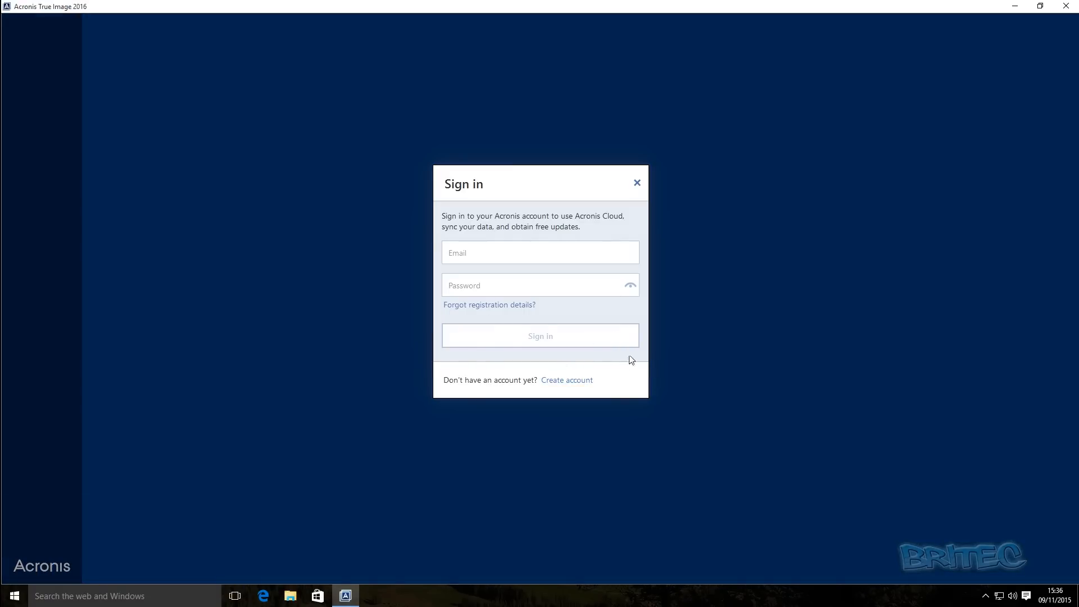
click(636, 182)
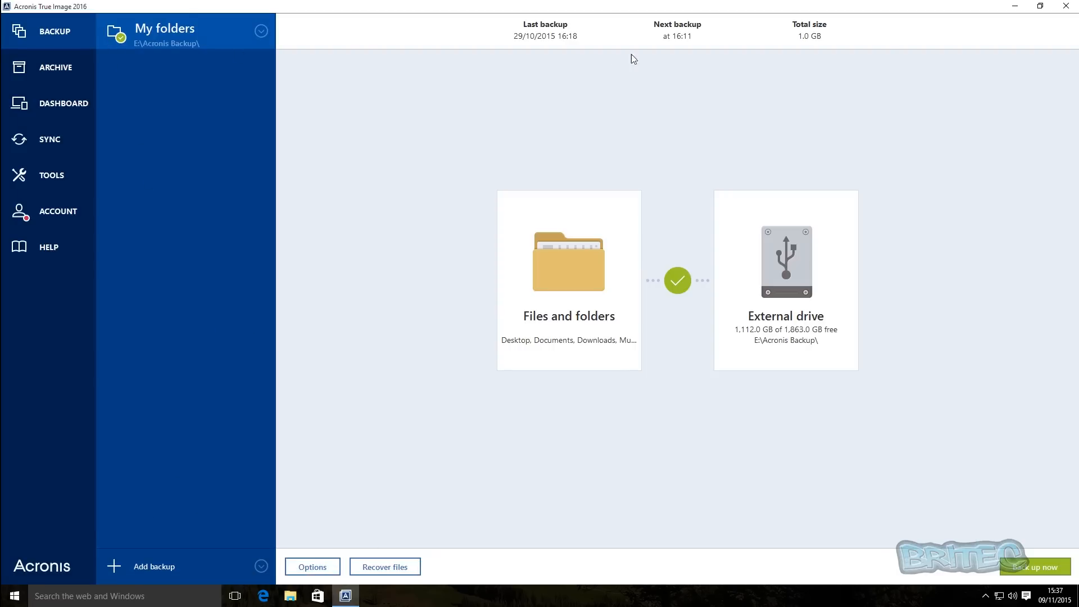
Add a new backup and choose Entire PC as its source.
click(124, 564)
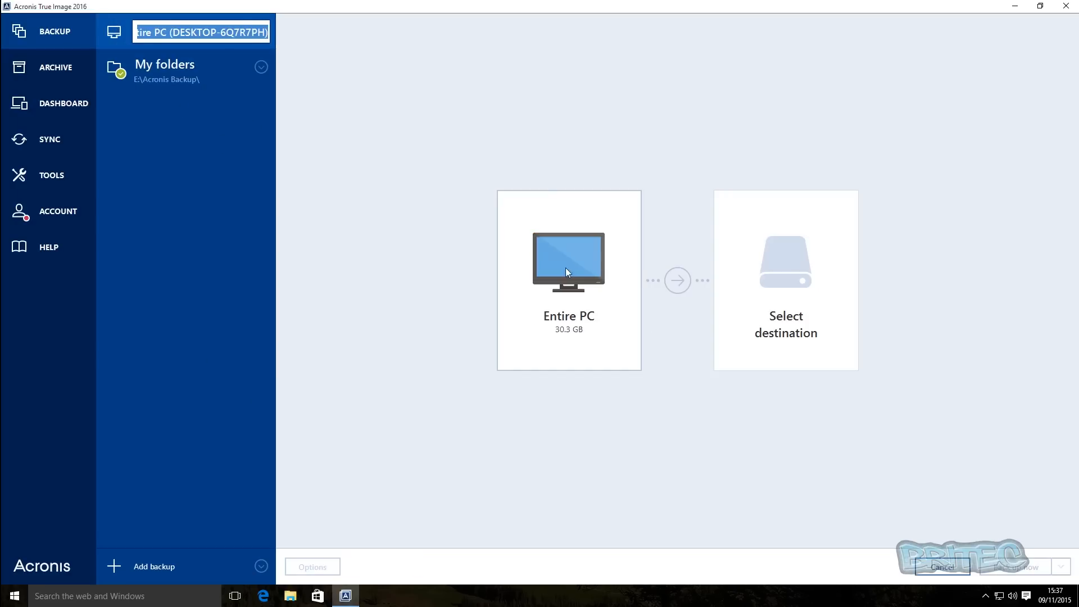
click(564, 324)
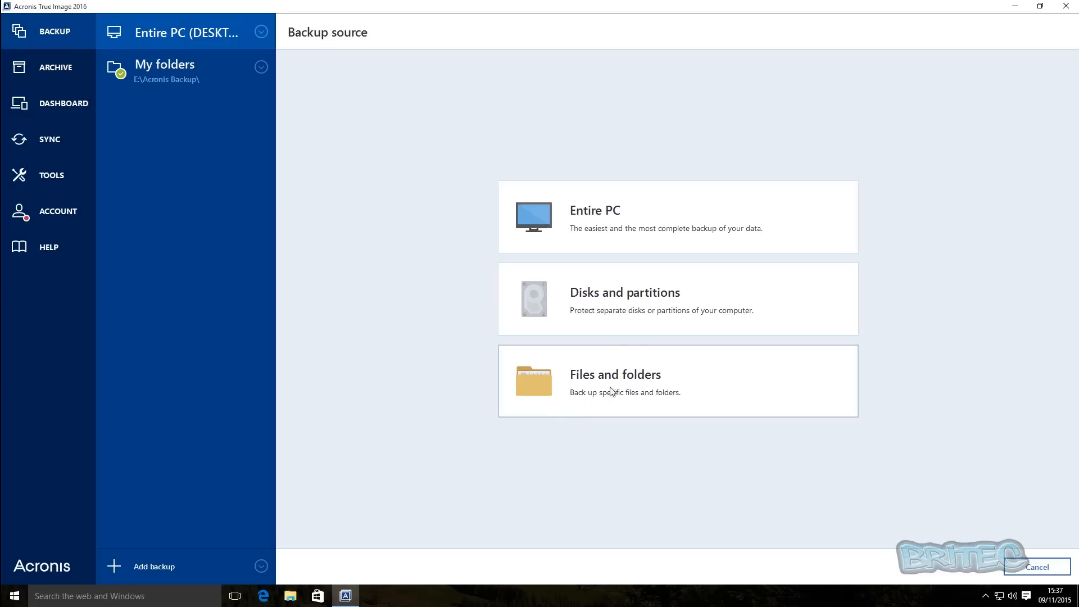
click(611, 219)
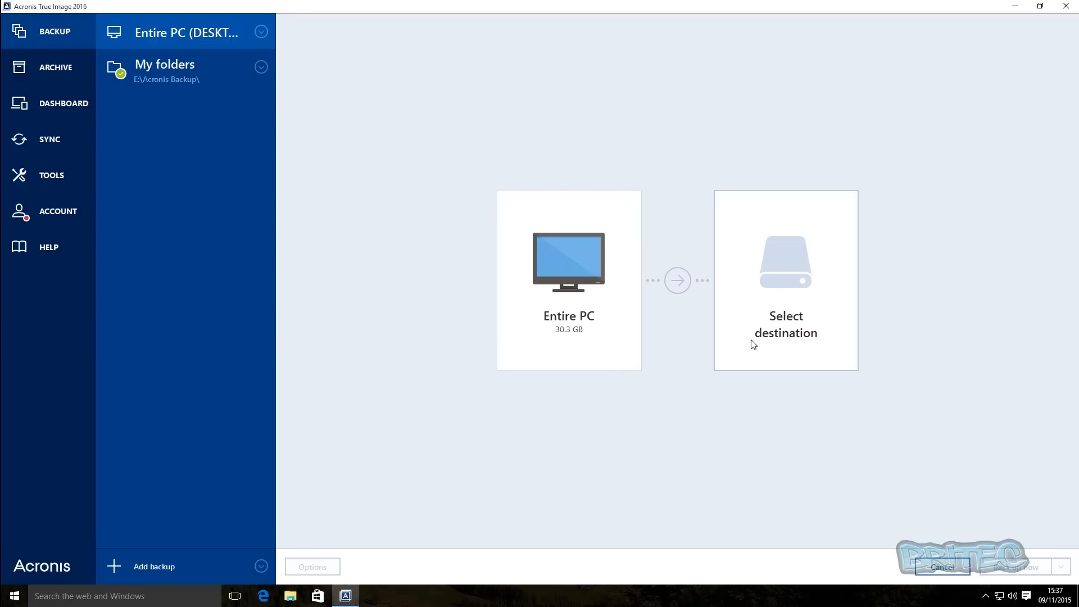
Set the backup destination to the Acronis Backup folder on Local Disk (E:) by browsing to a custom location.
click(780, 328)
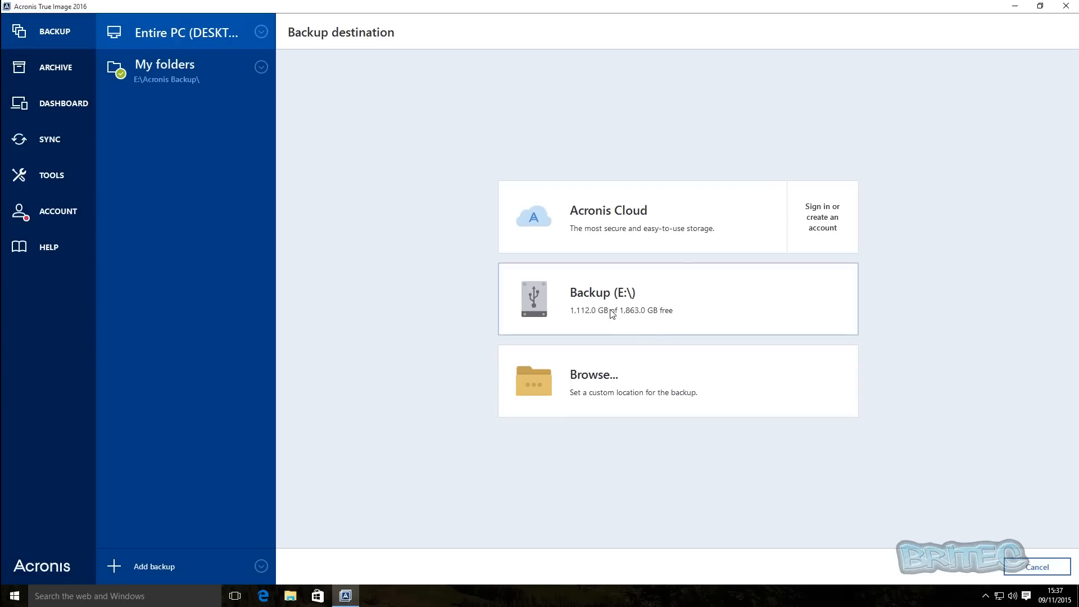
click(611, 384)
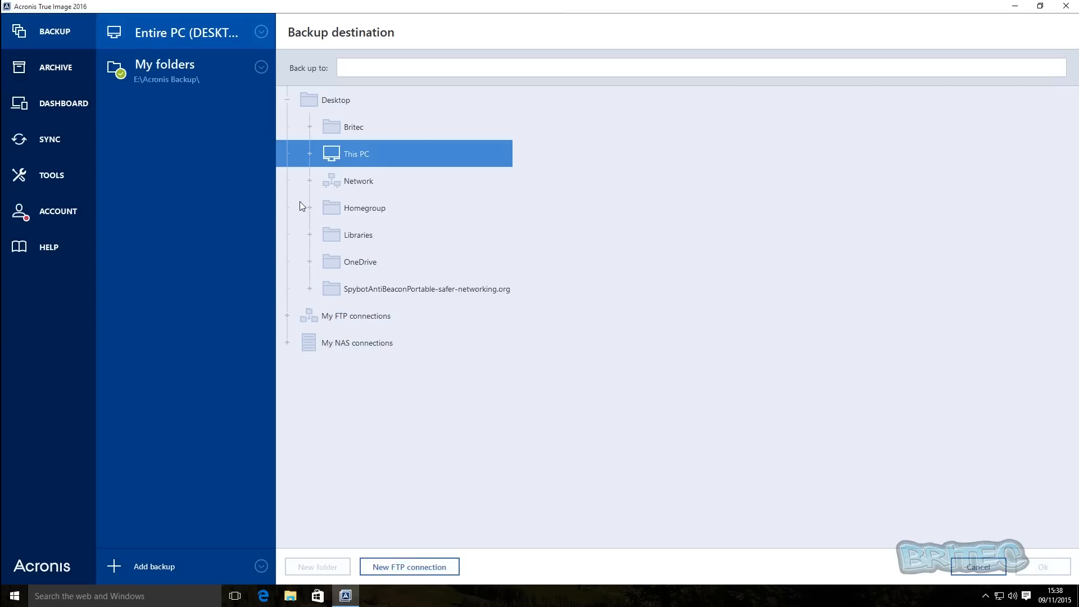
click(309, 153)
click(390, 373)
double_click(344, 372)
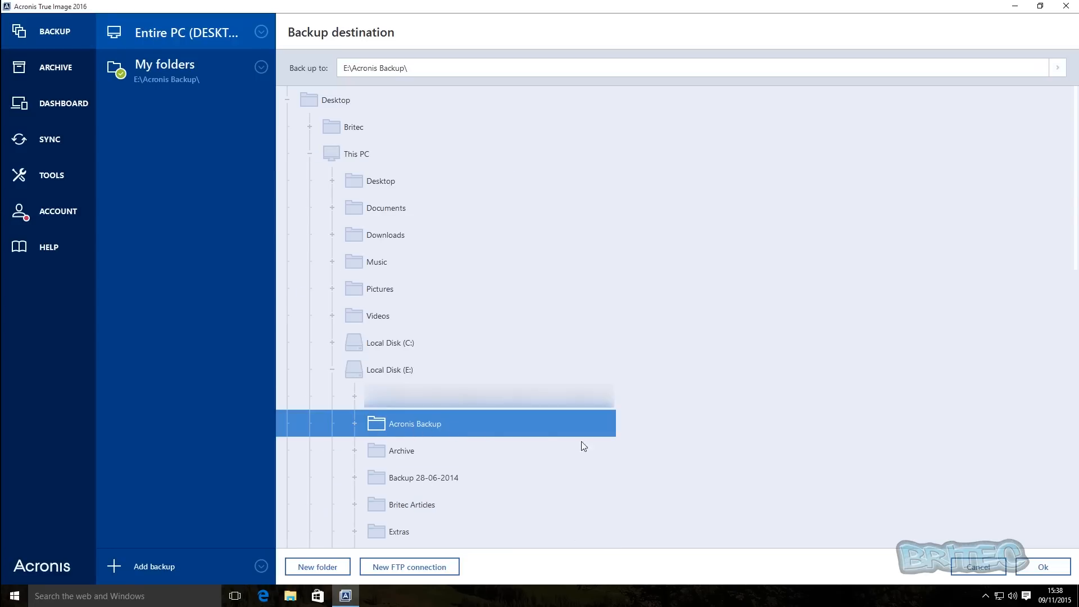
click(1039, 568)
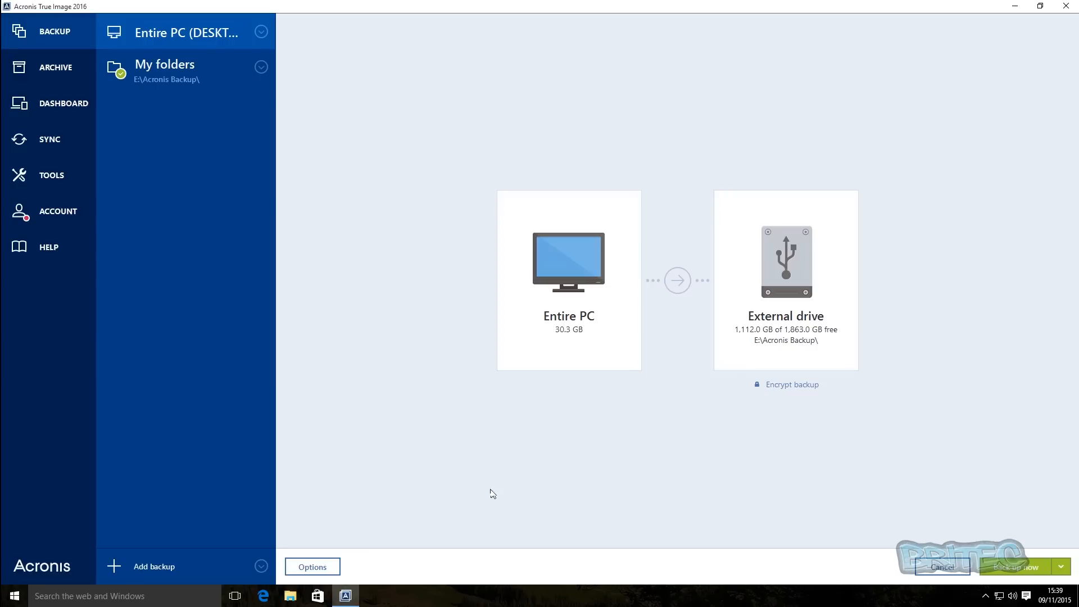
Open the disk backup options, review the Upon event and Nonstop schedule types, and return the schedule to Weekly.
click(308, 569)
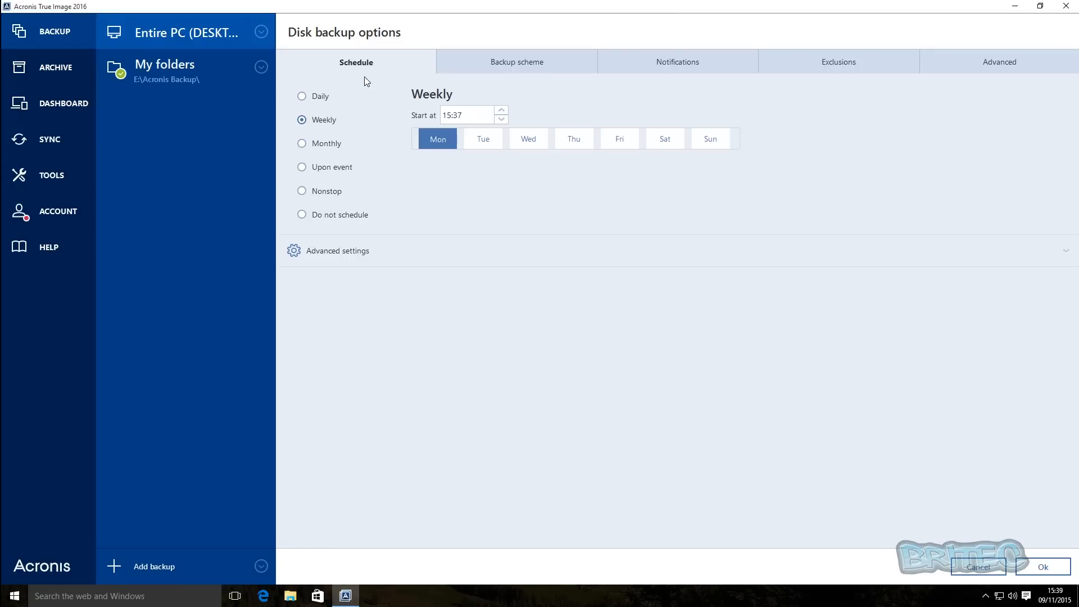
click(307, 175)
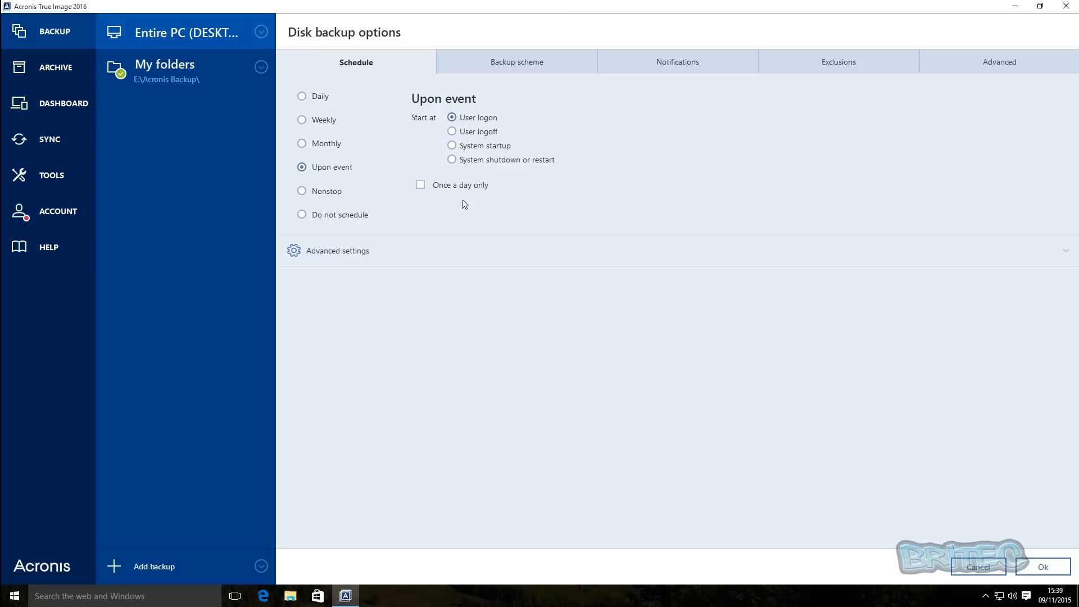
click(299, 193)
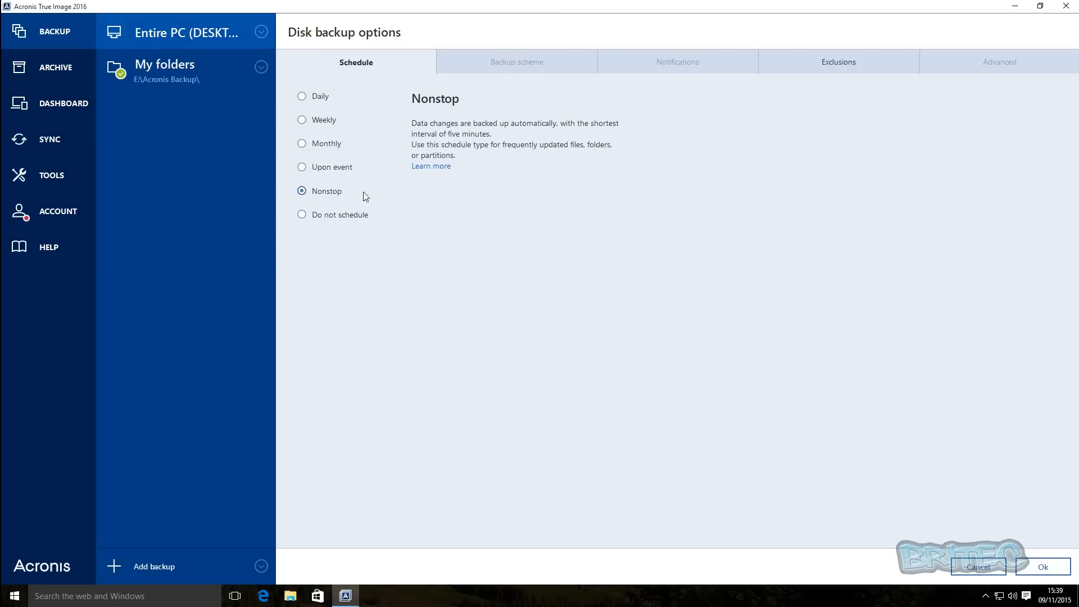
click(302, 122)
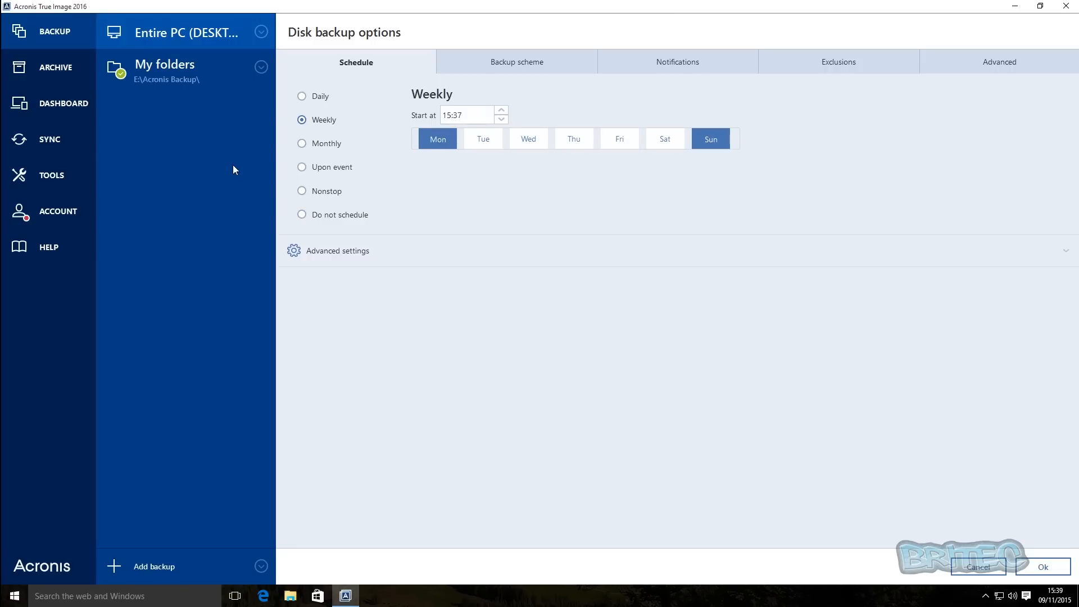
Schedule the weekly backup to run on Friday and Sunday only.
click(432, 141)
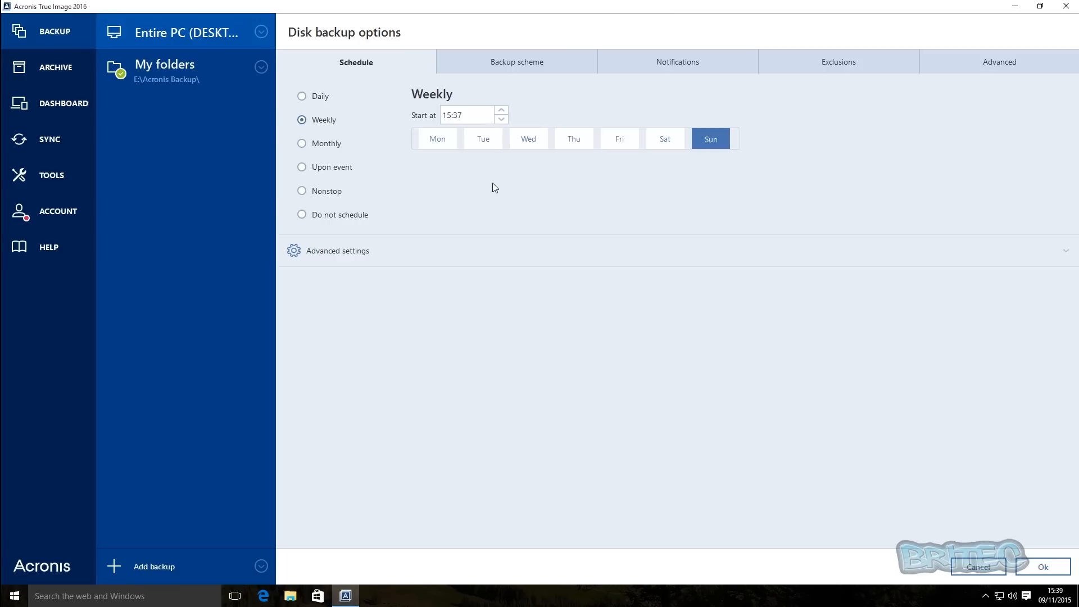
click(616, 145)
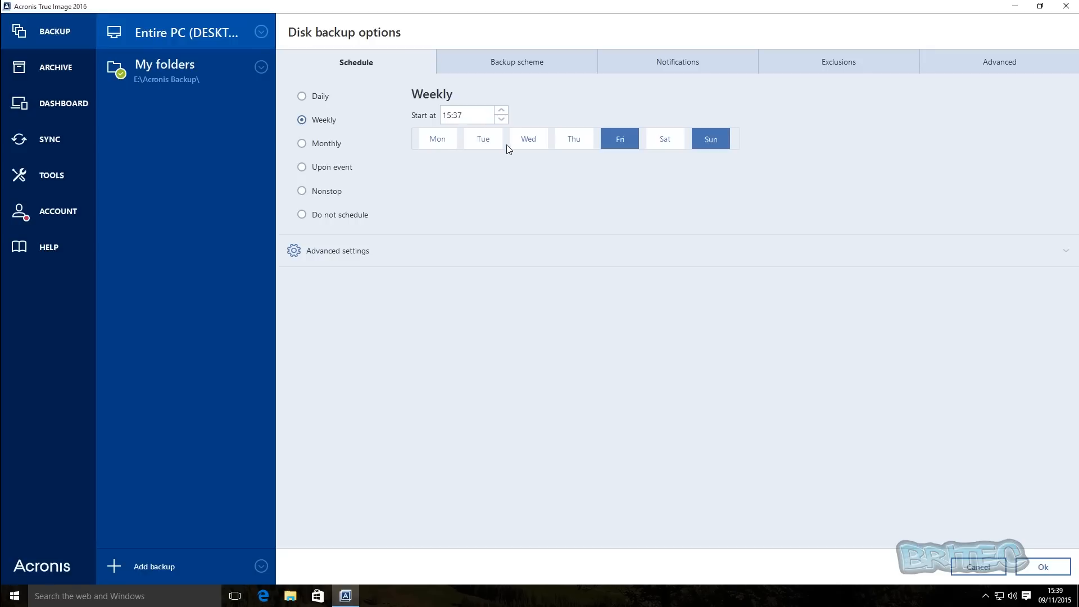
click(534, 140)
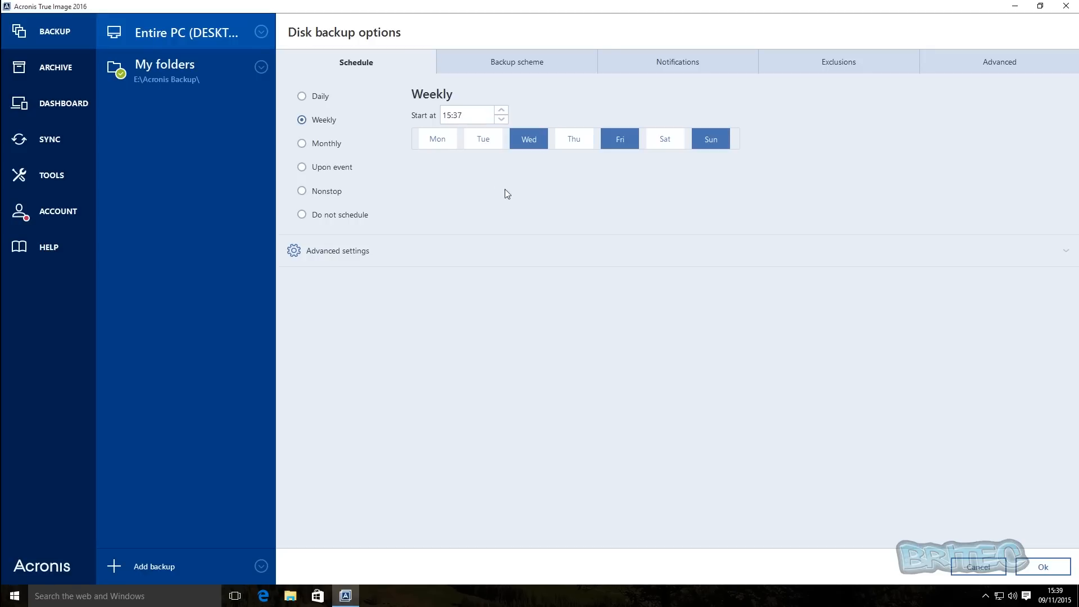
click(528, 144)
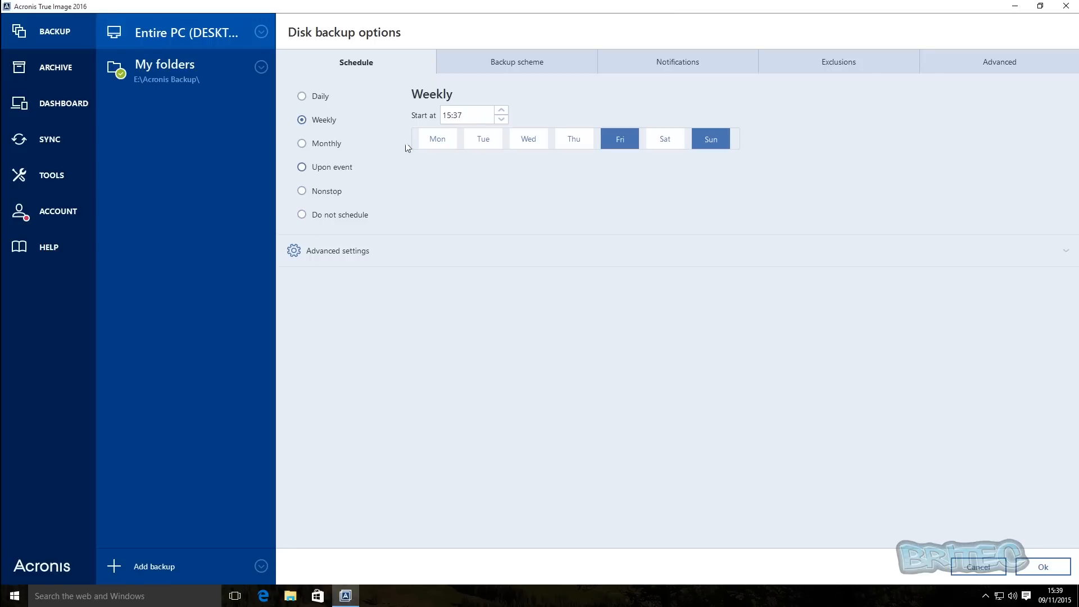
Set the schedule's advanced settings to run the backup only when the computer is idle.
click(500, 60)
click(373, 63)
click(295, 251)
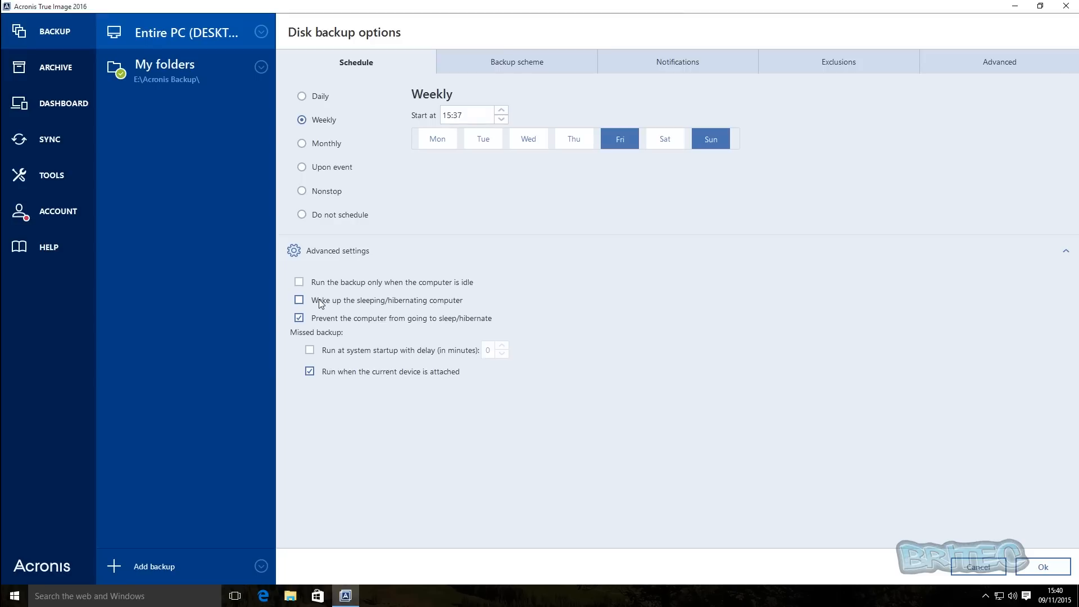
click(301, 285)
Choose the Incremental scheme as the backup scheme.
click(518, 63)
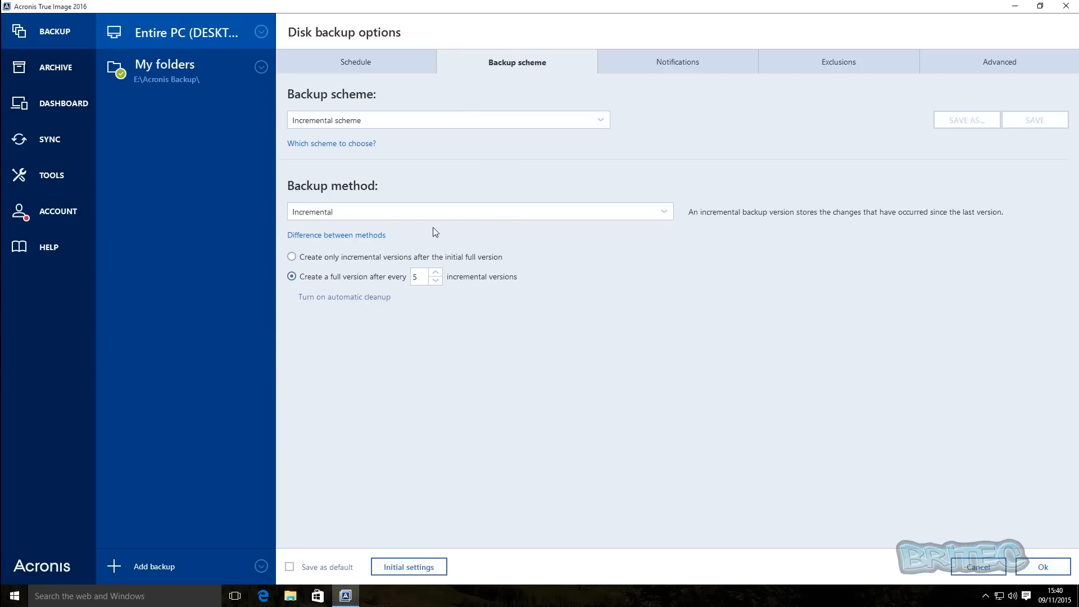
click(603, 123)
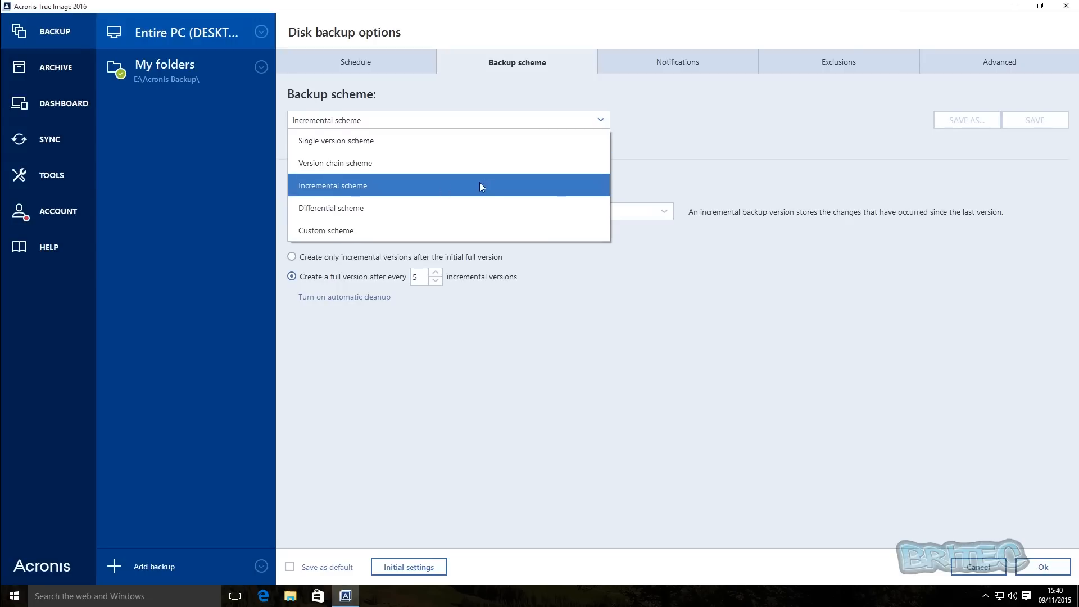
click(457, 185)
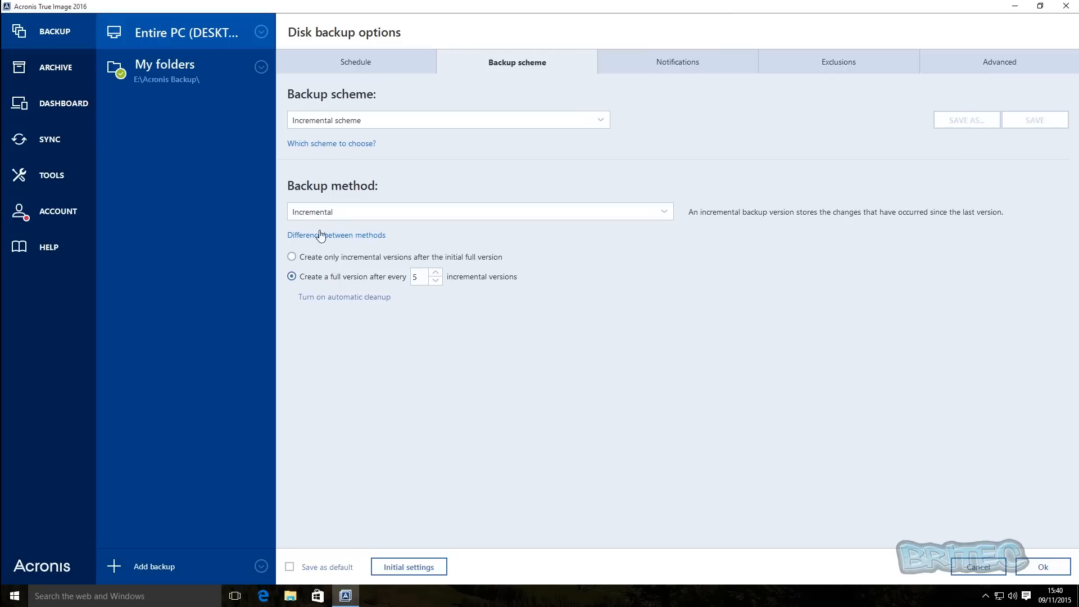
Read the help topic on the difference between full, incremental and differential backup methods, and close it.
click(329, 242)
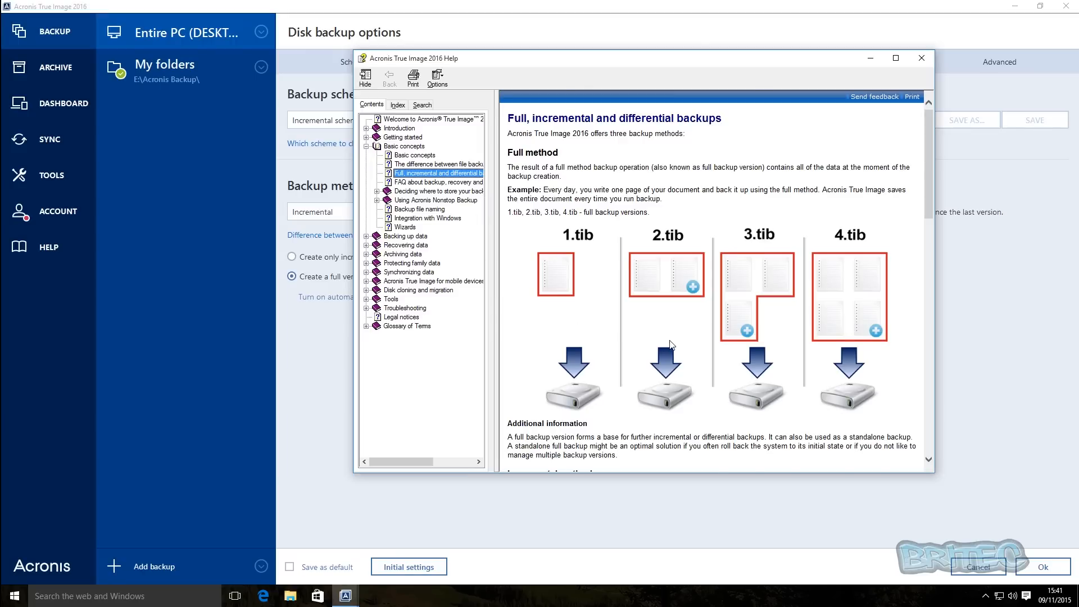
scroll(674, 344, down, 3)
scroll(706, 311, down, 8)
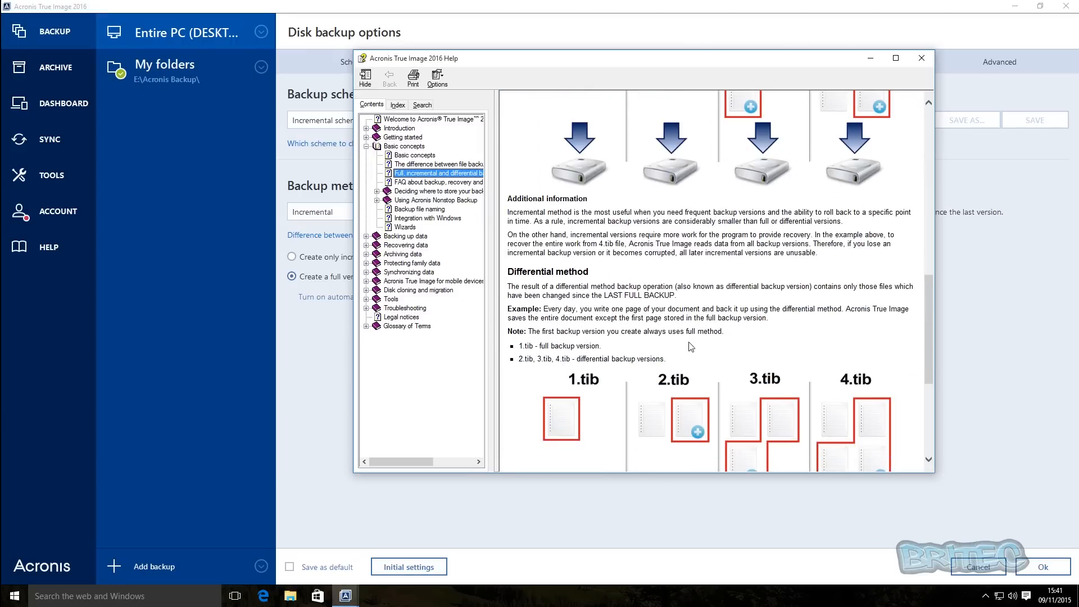
scroll(634, 317, down, 4)
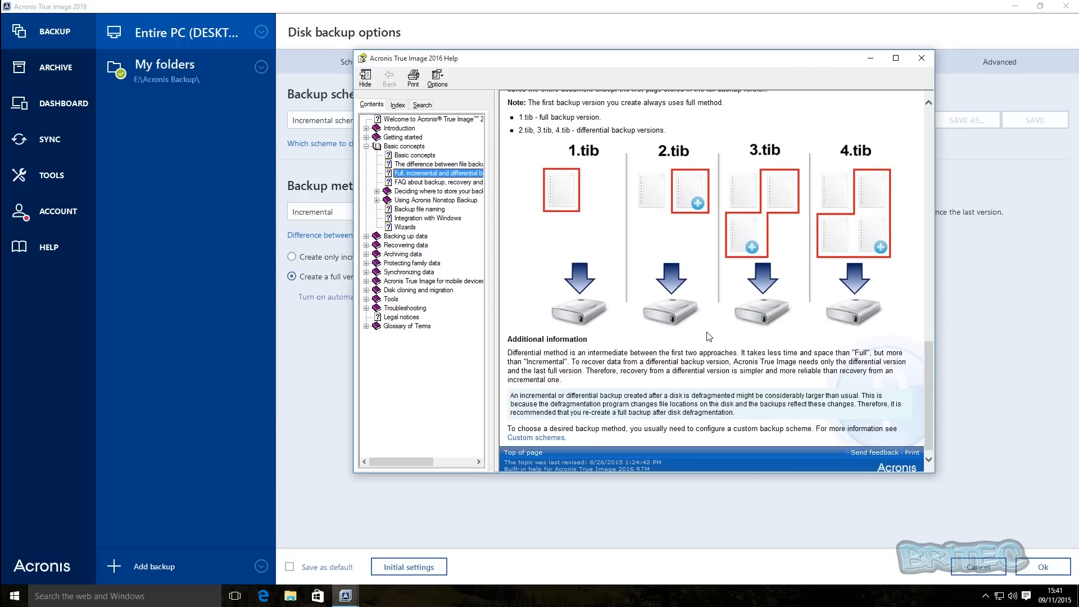
scroll(663, 332, up, 10)
scroll(676, 339, up, 5)
scroll(636, 338, down, 6)
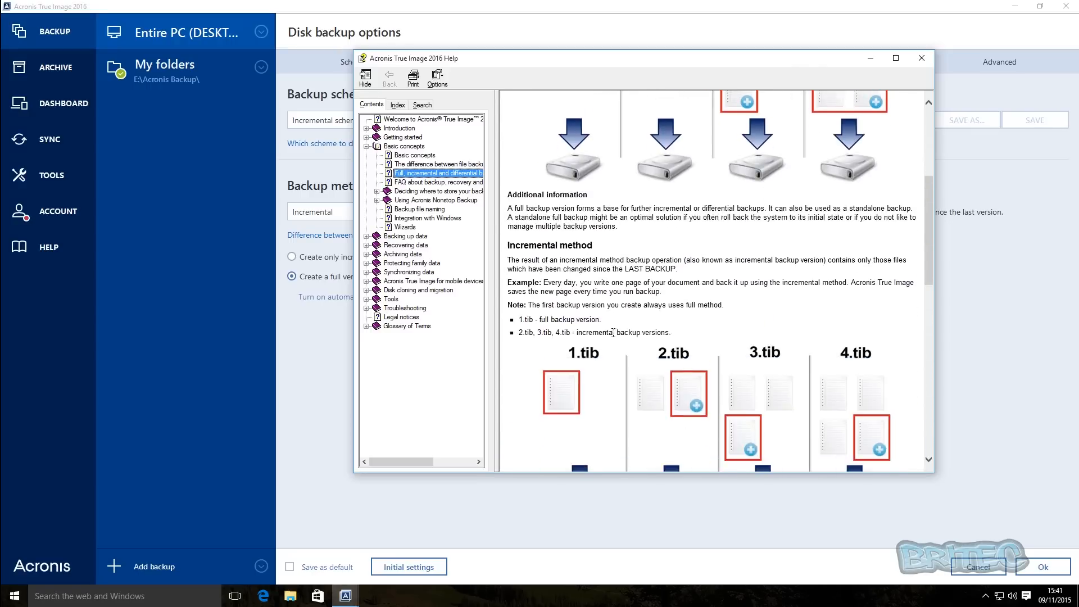
scroll(603, 333, up, 1)
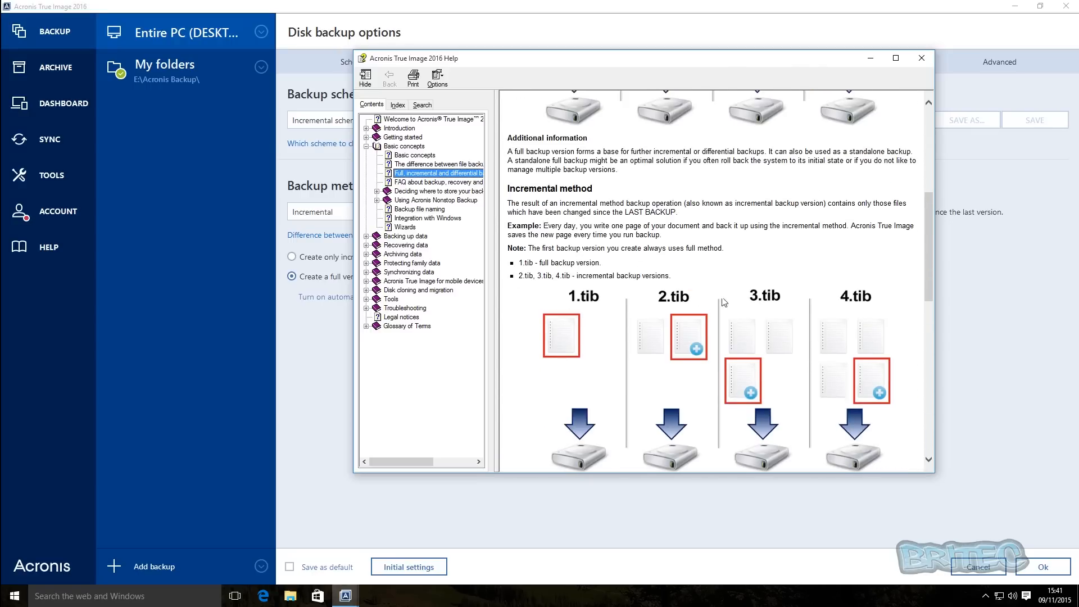
click(922, 57)
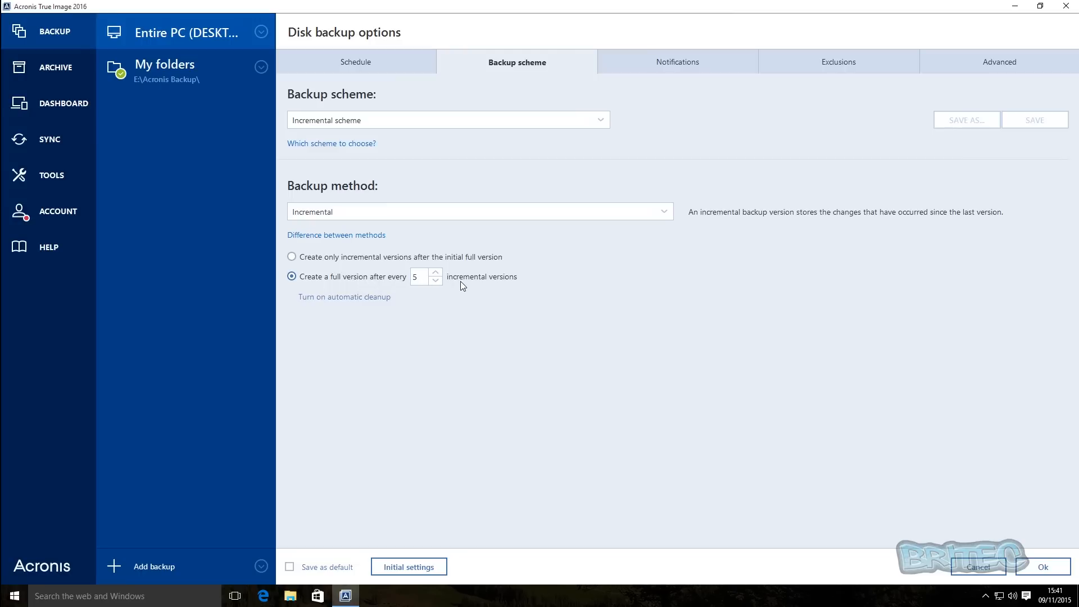
Turn on automatic cleanup of old backup versions.
click(354, 301)
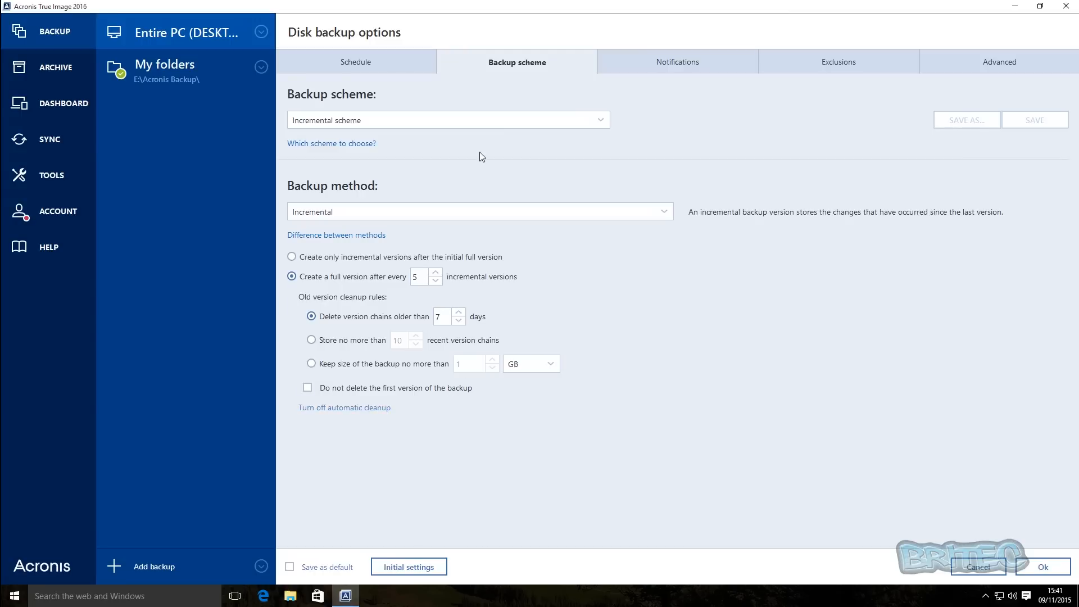
Enable the notification for insufficient free disk space with a threshold of 500 MB, leaving e-mail notifications off.
click(649, 65)
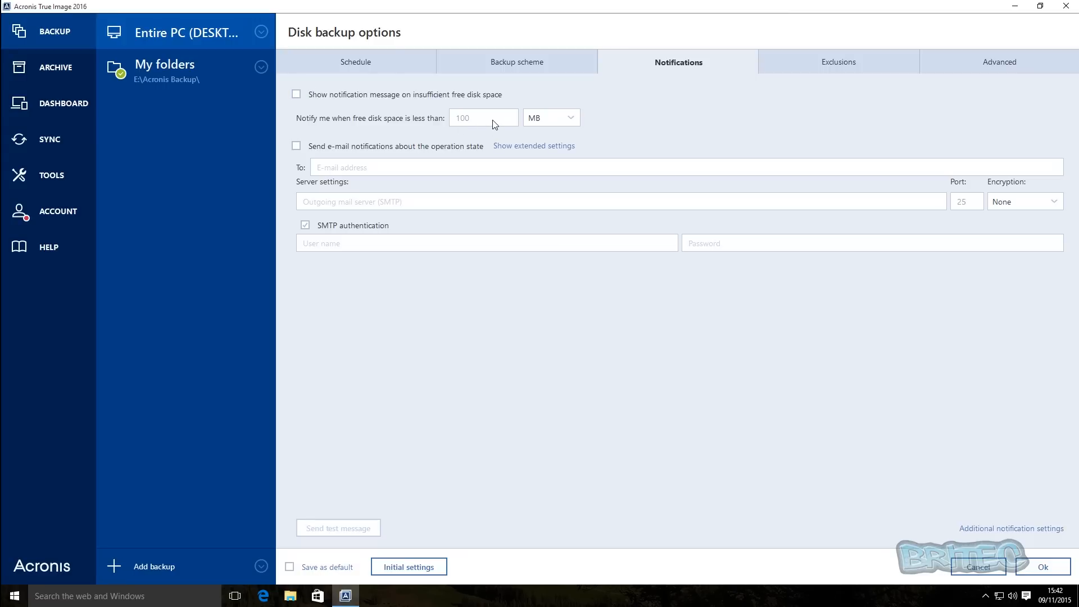
click(315, 96)
drag(474, 120, 364, 128)
text(500)
click(375, 146)
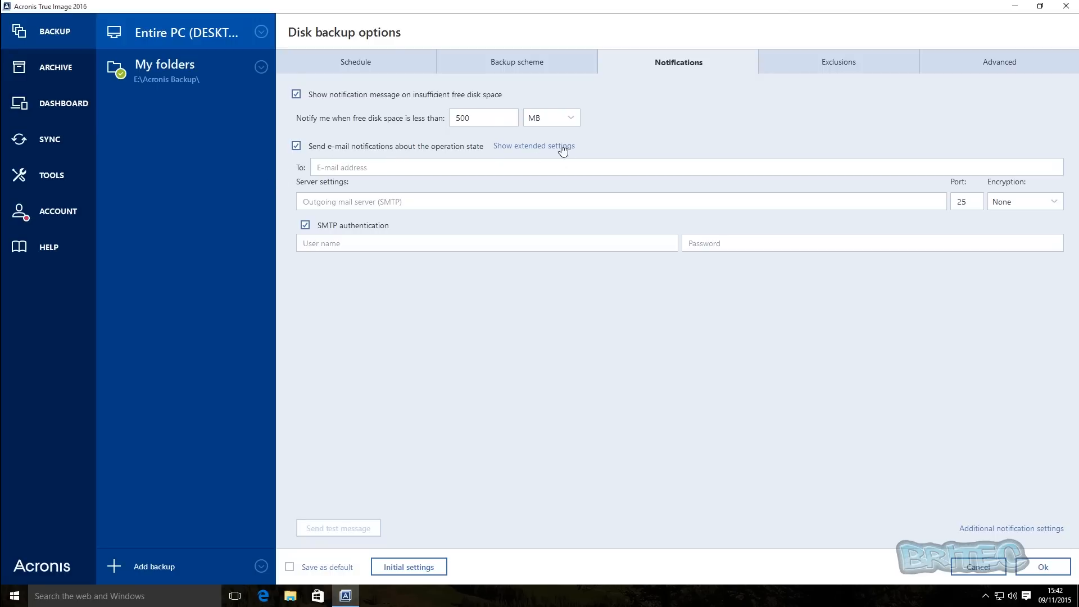
click(297, 146)
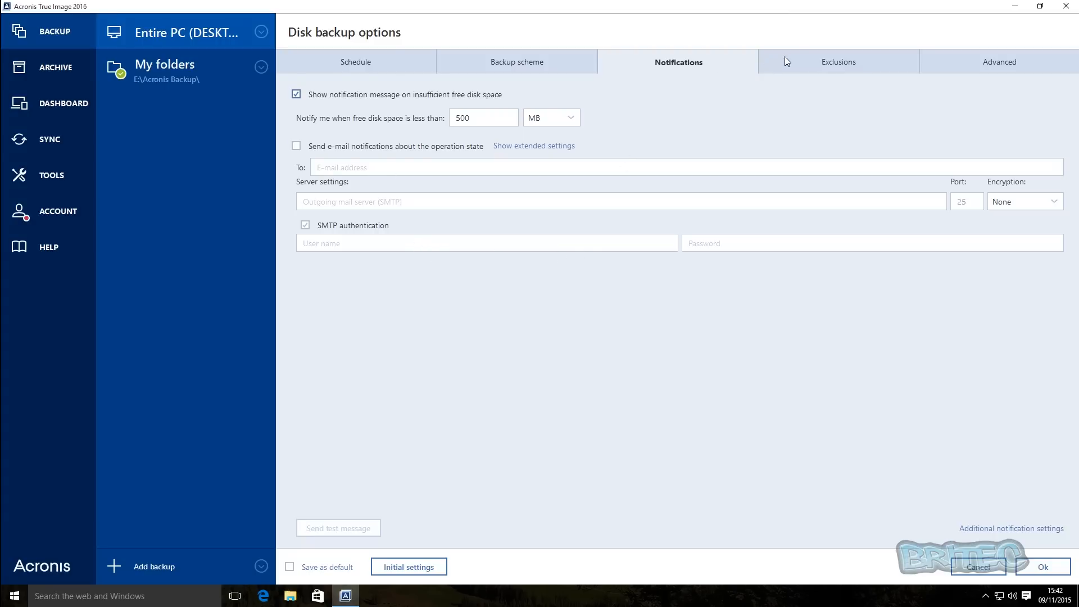
Examine the backup's exclusion criteria and the blank entry for adding a custom file extension, mask or path.
click(823, 62)
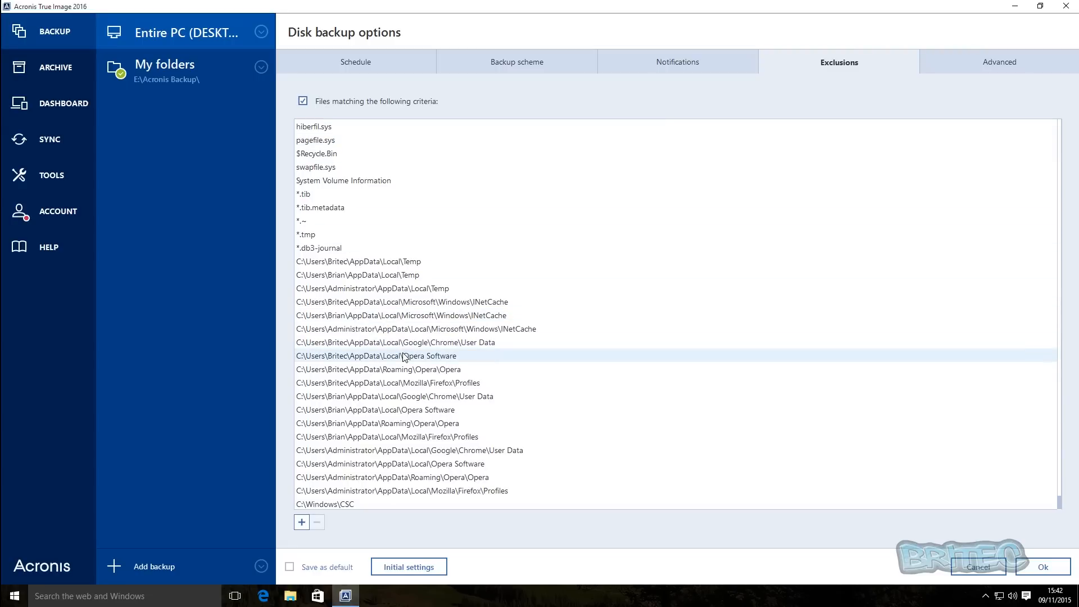
scroll(404, 357, down, 1)
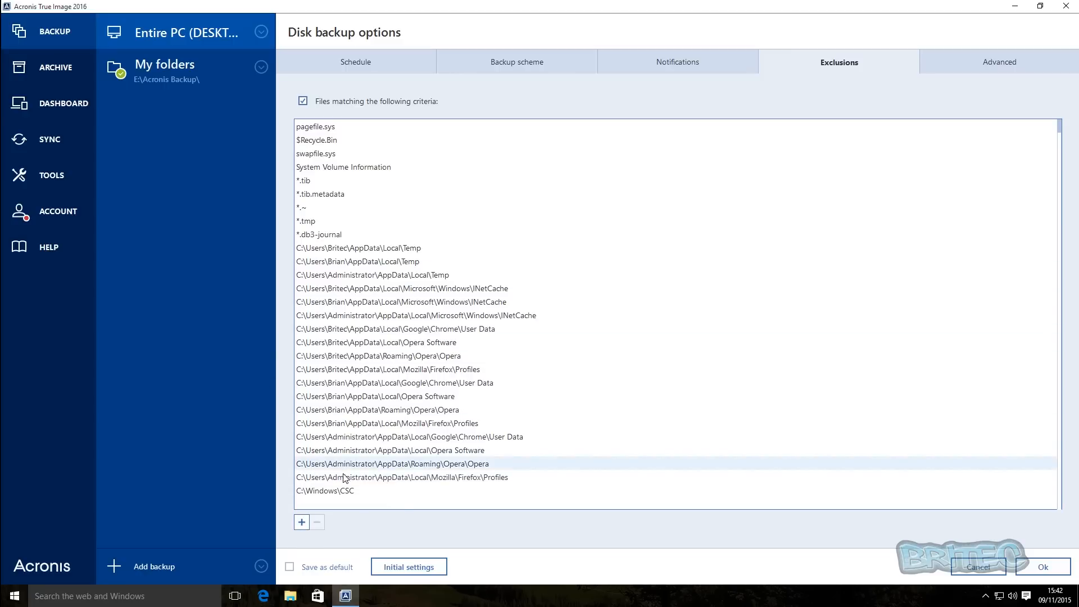
click(302, 524)
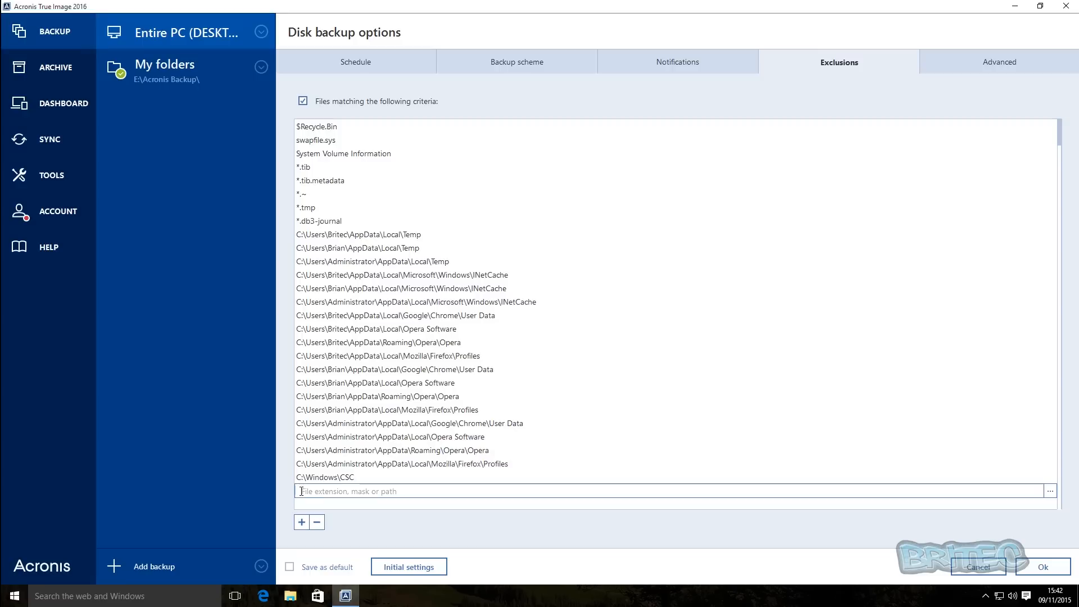
click(359, 493)
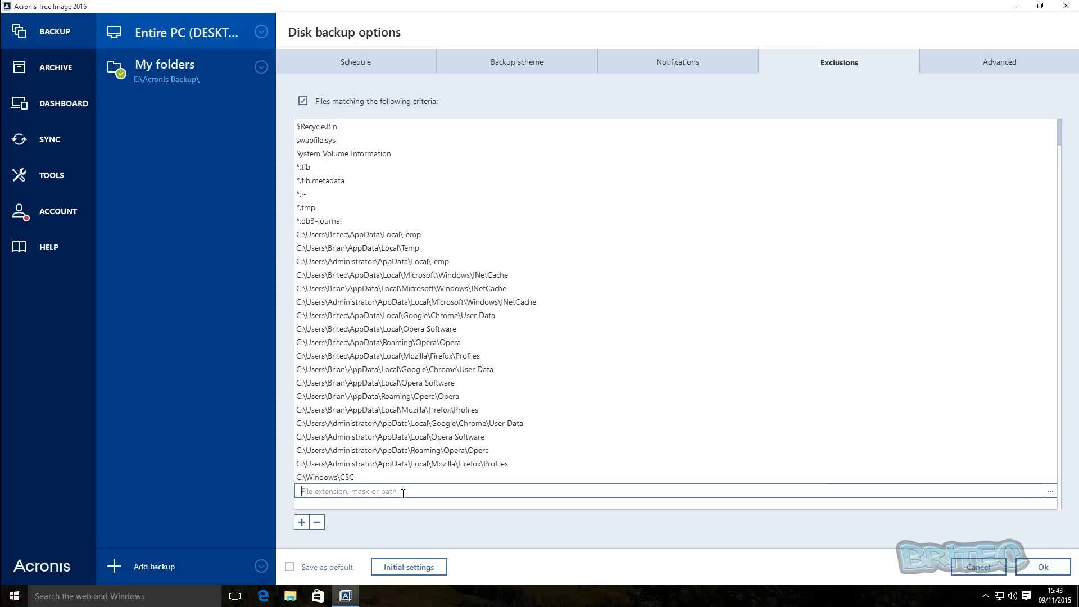
click(337, 507)
click(322, 478)
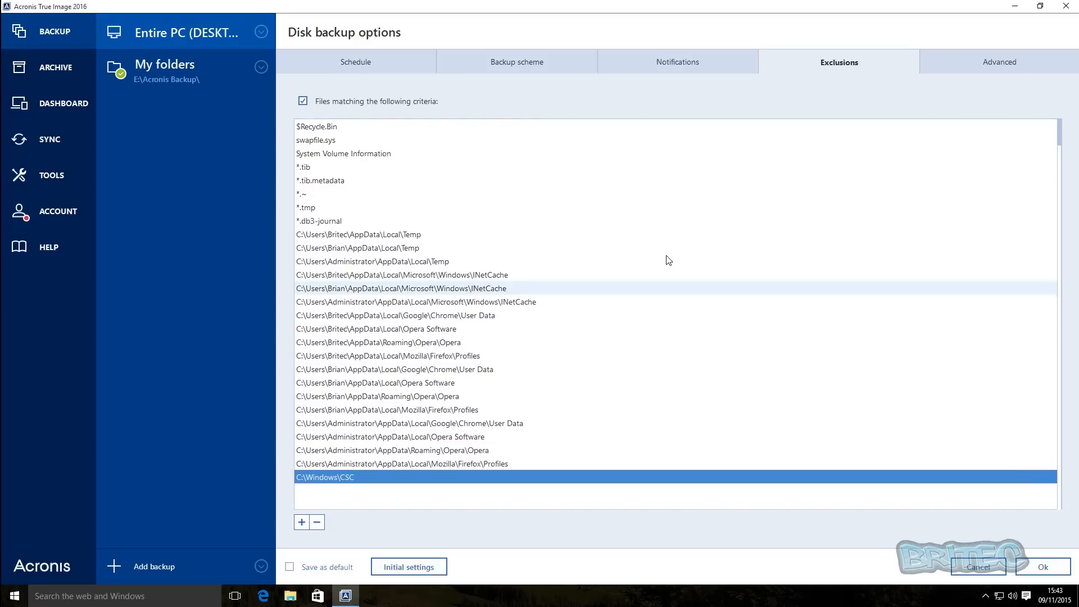
Read the help topic on the sector-by-sector image creation mode among the advanced options, and close it.
click(1020, 63)
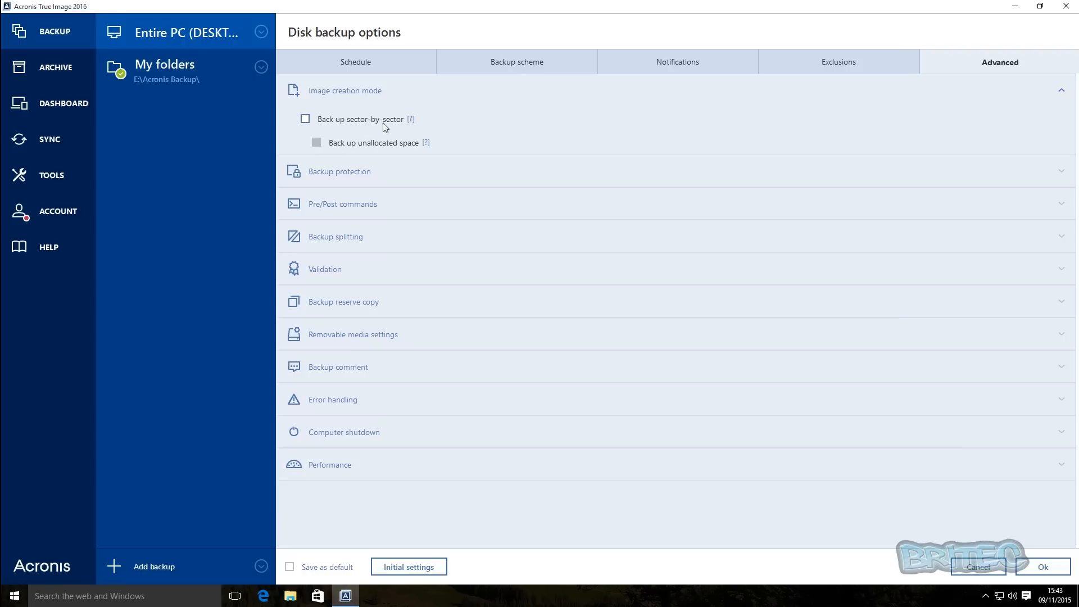
click(412, 120)
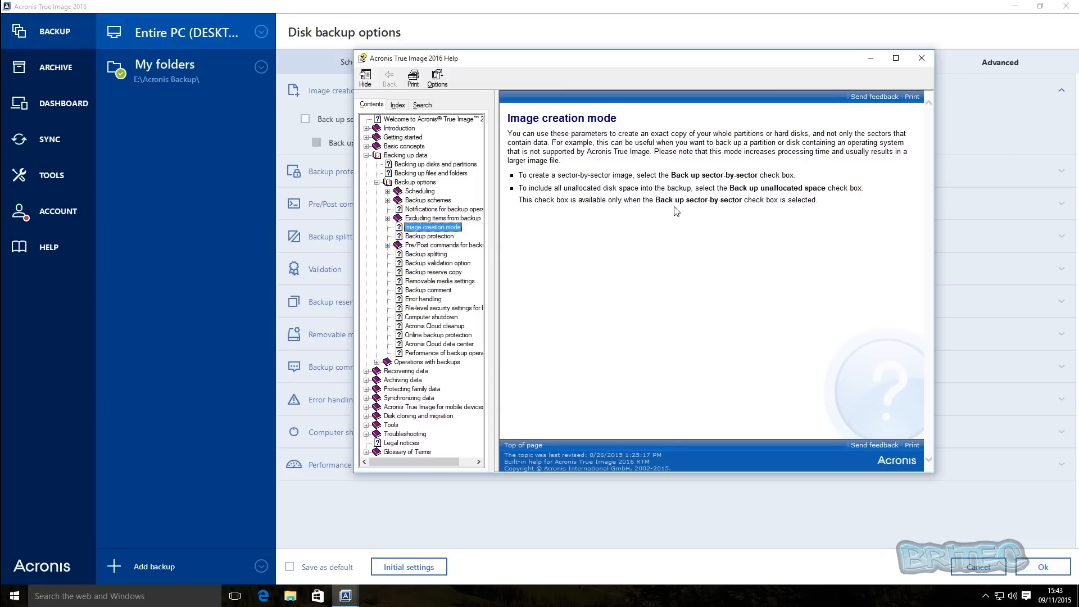
click(922, 60)
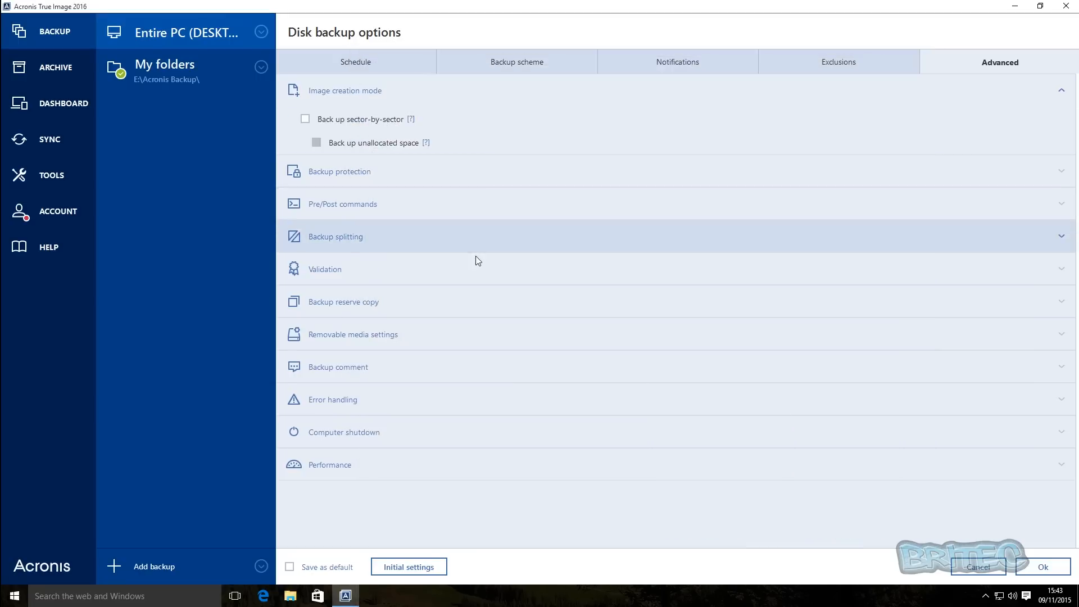
Examine the advanced settings for backup protection, pre/post commands and backup splitting.
click(340, 174)
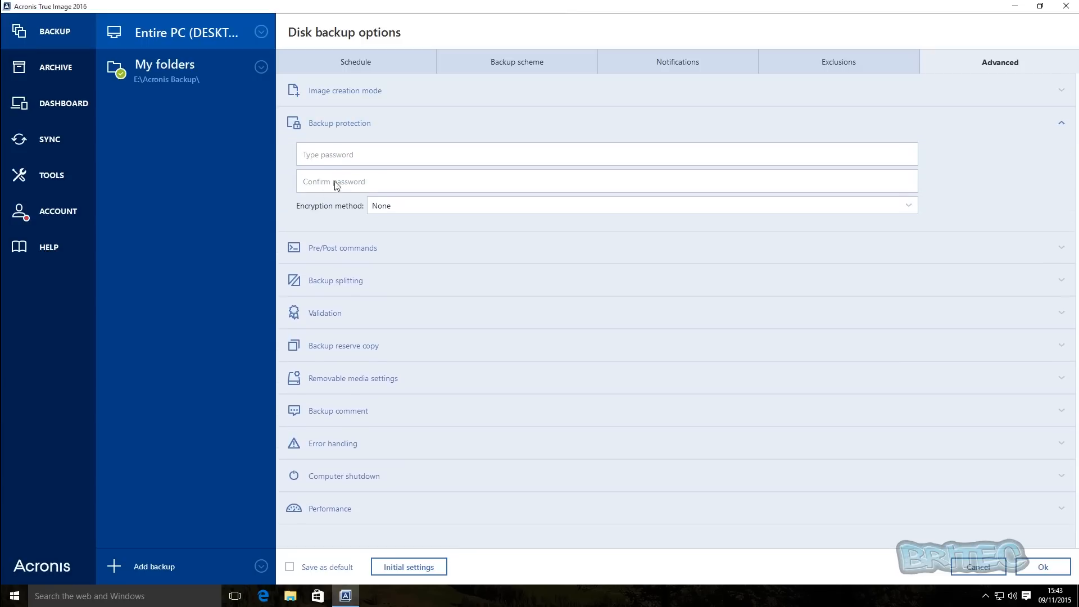
click(316, 122)
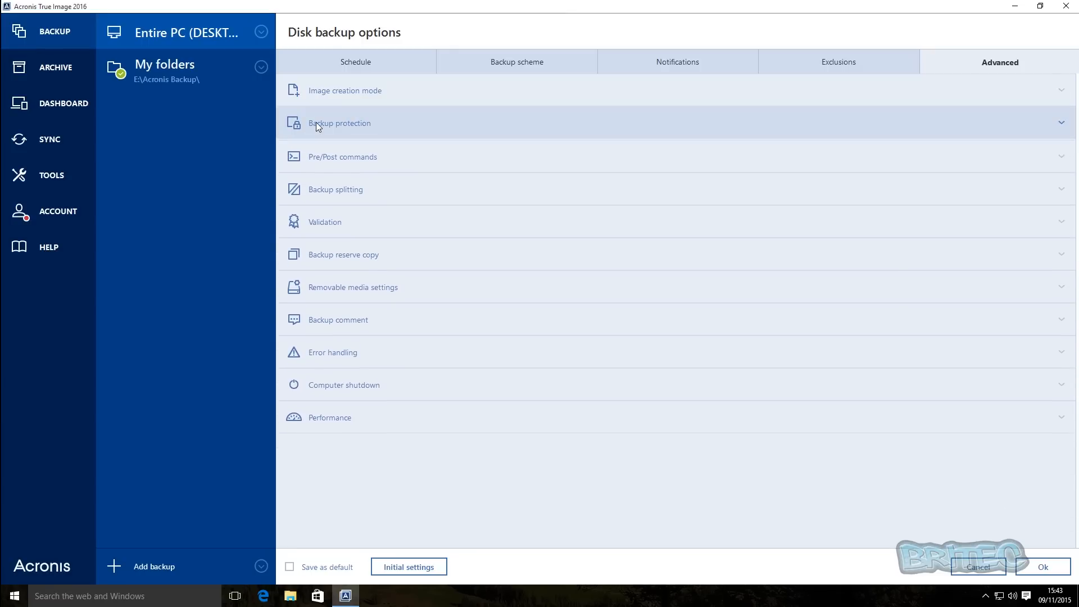
click(333, 156)
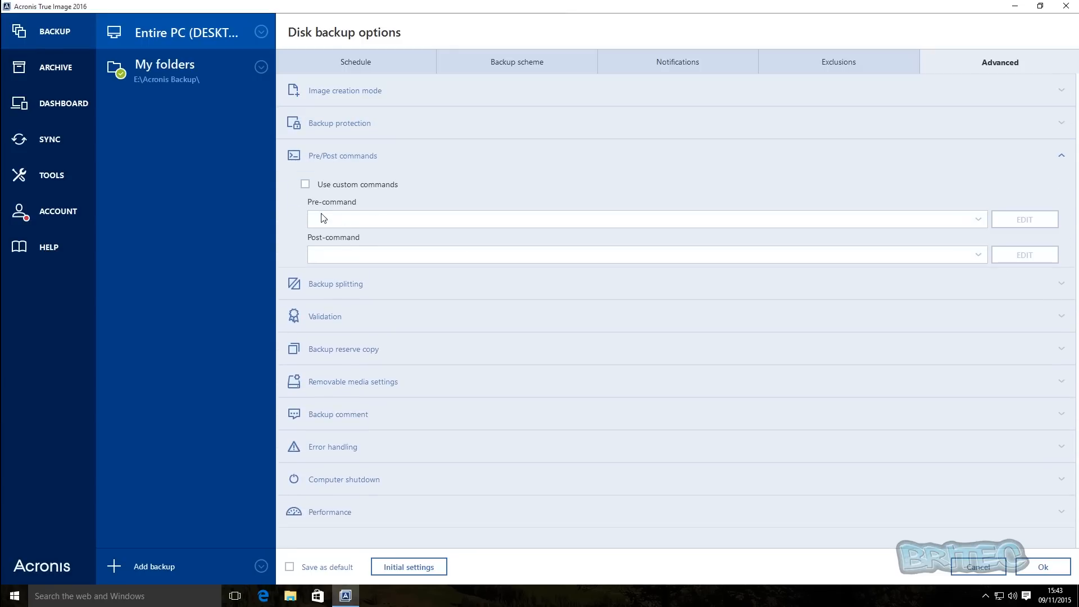
click(319, 149)
click(331, 192)
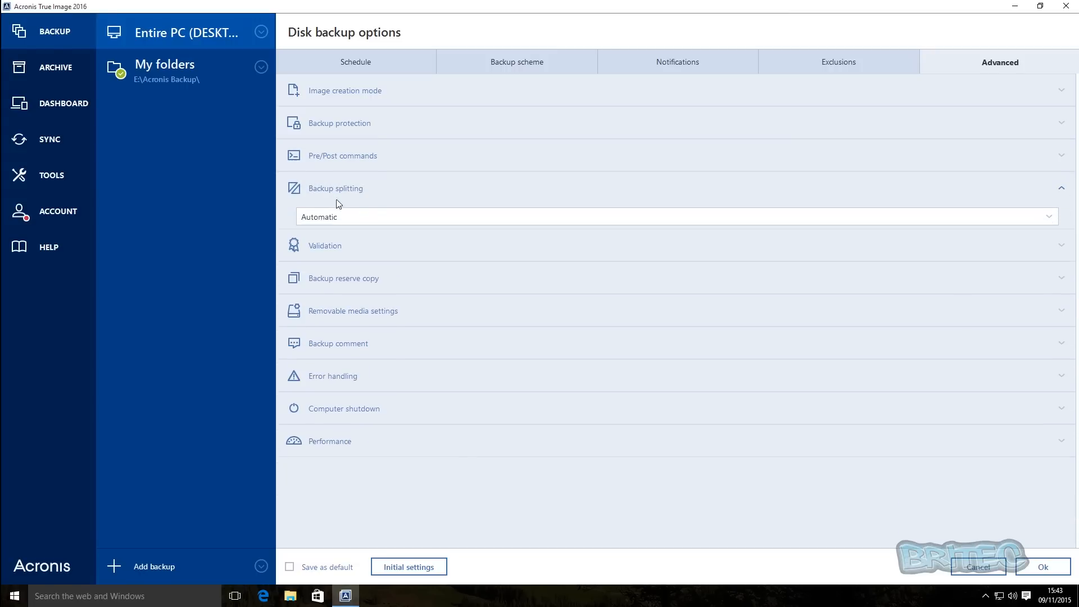
click(324, 194)
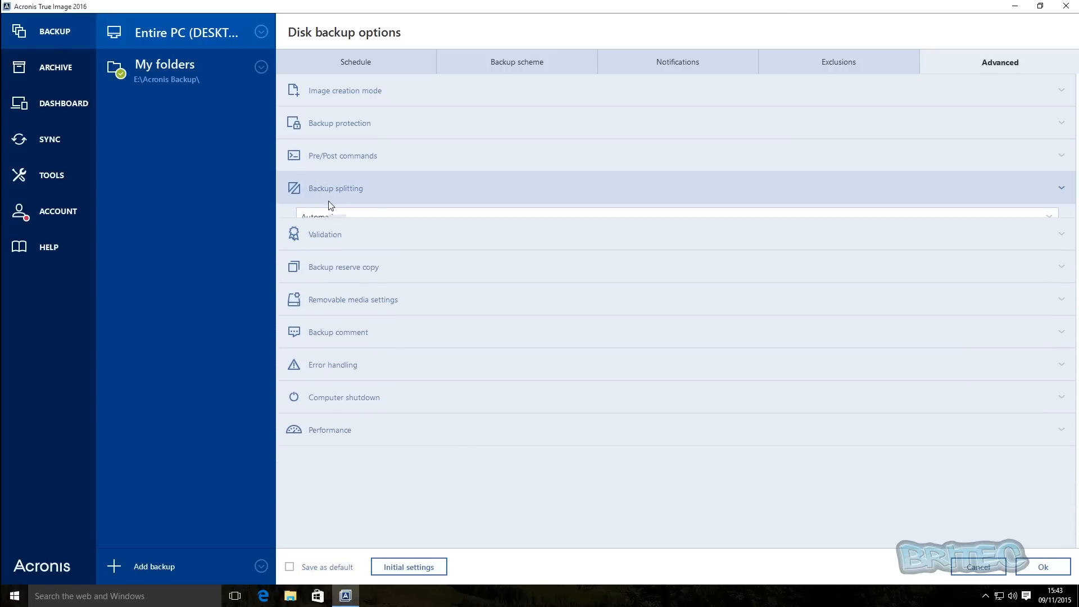
Enable validation when the backup is created and regularly once a month, accepting the schedule of day 9 at 15:59.
click(326, 222)
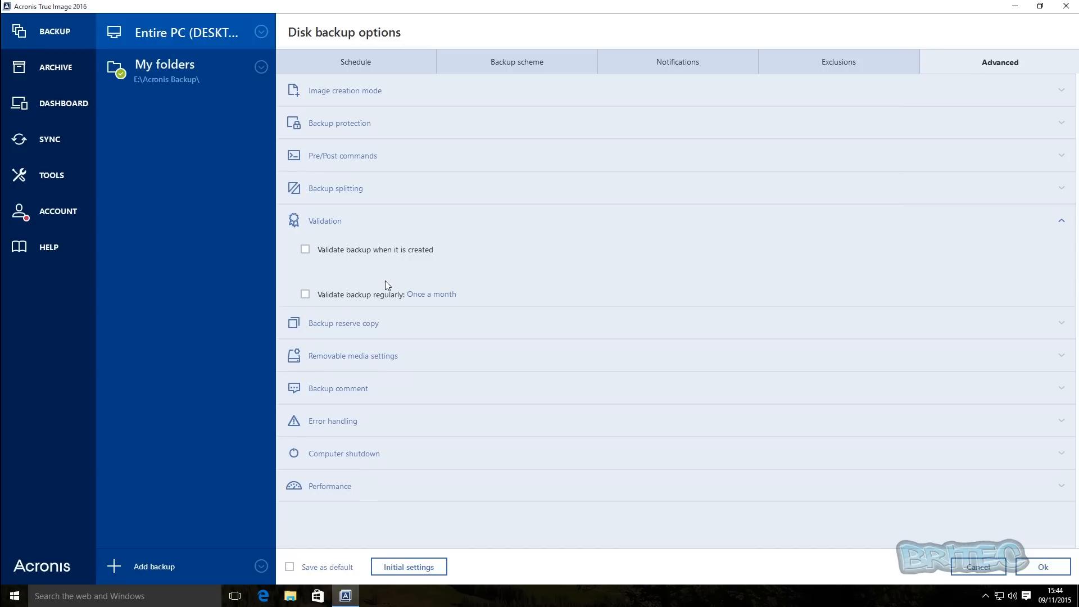
click(306, 249)
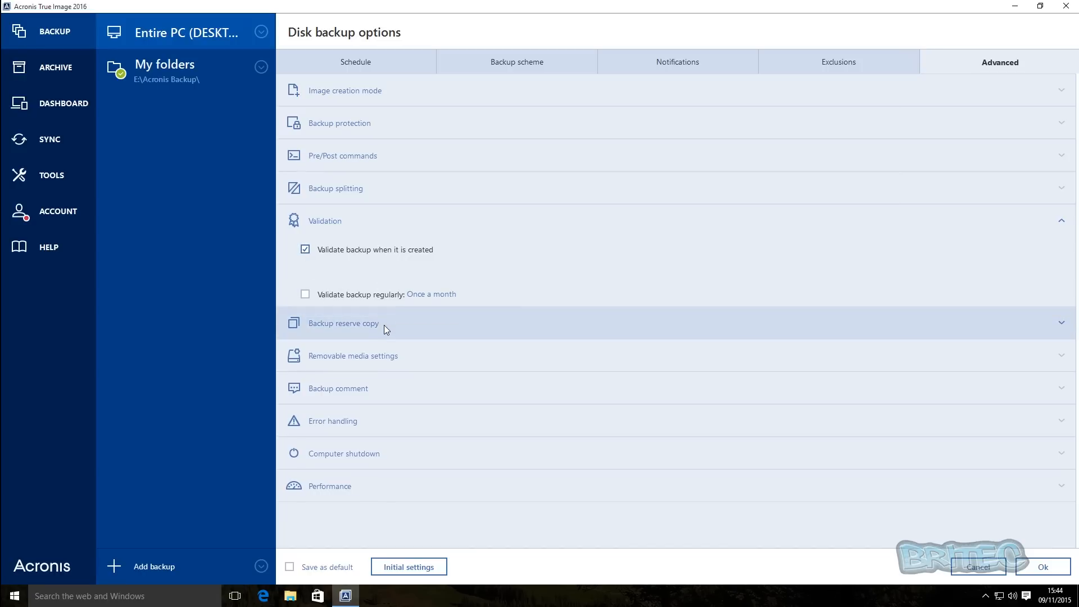
click(306, 295)
click(407, 294)
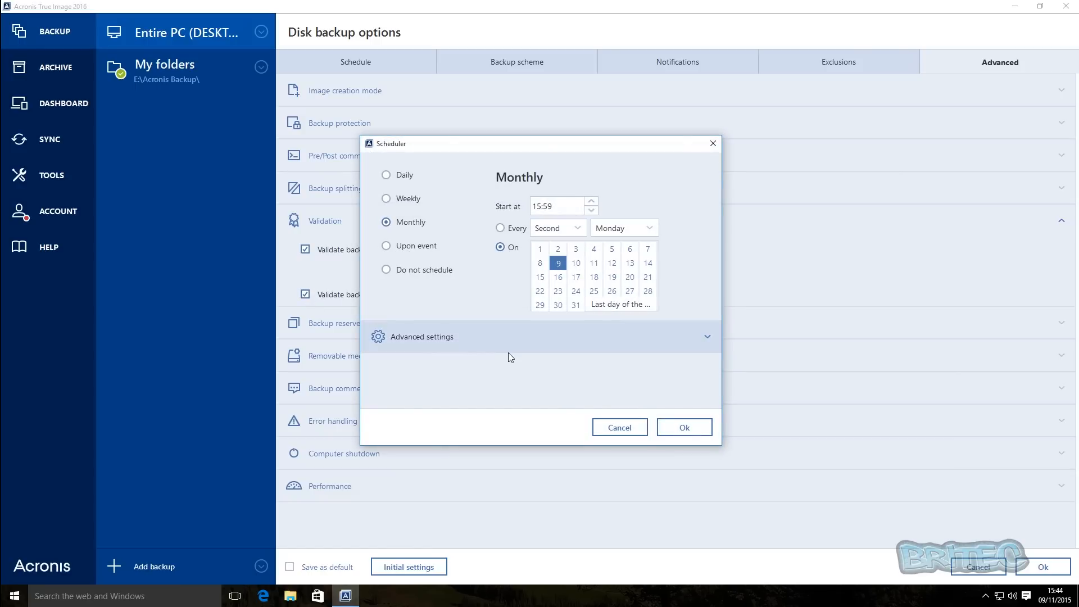
click(692, 429)
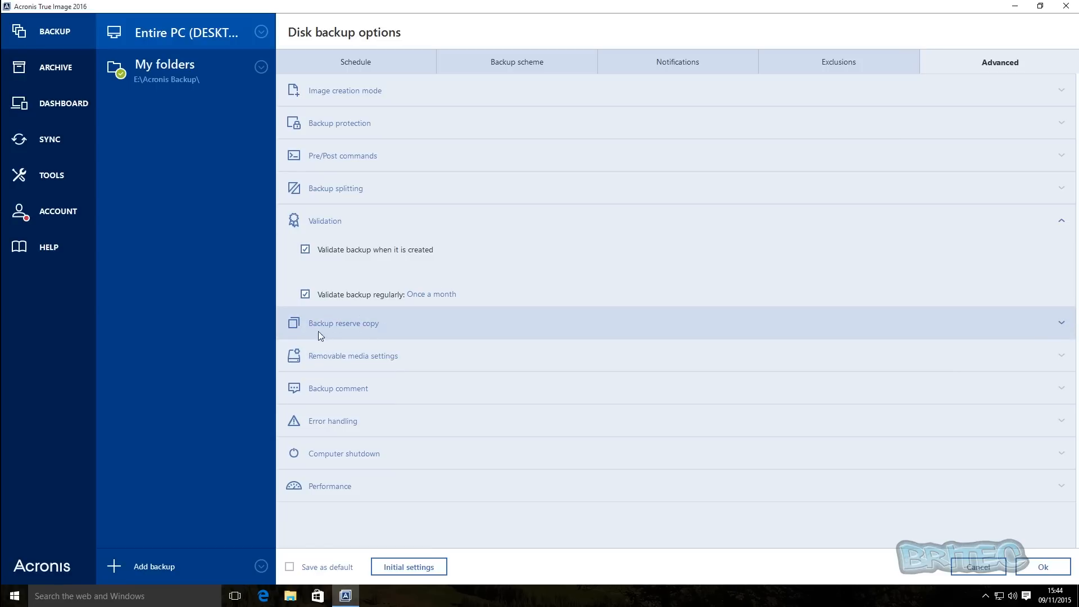
Examine the advanced settings for removable media, backup comment and computer shutdown.
click(353, 333)
click(326, 344)
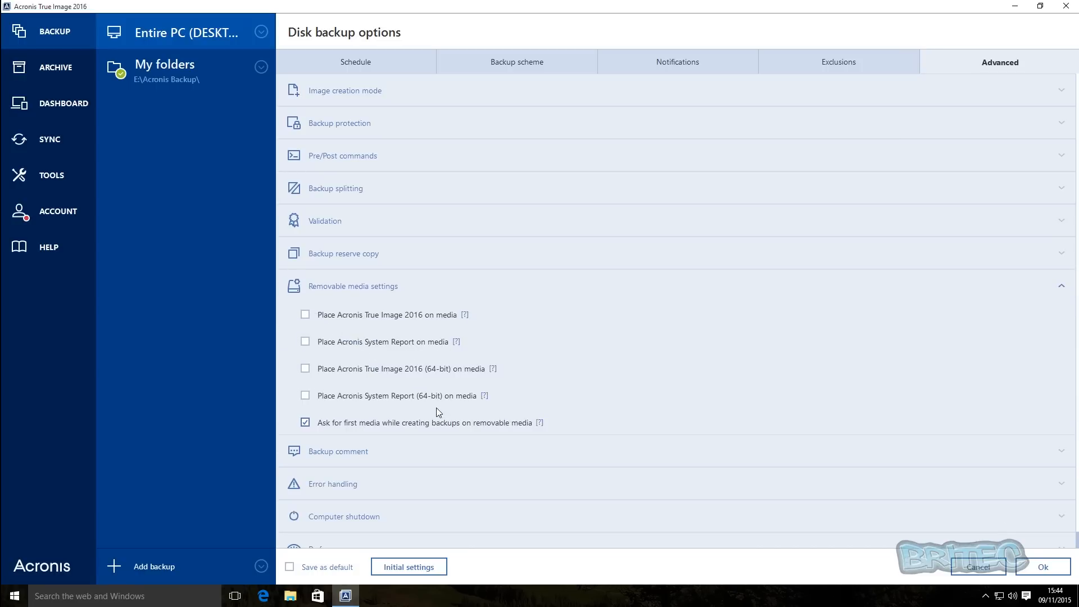
scroll(436, 407, down, 1)
click(336, 436)
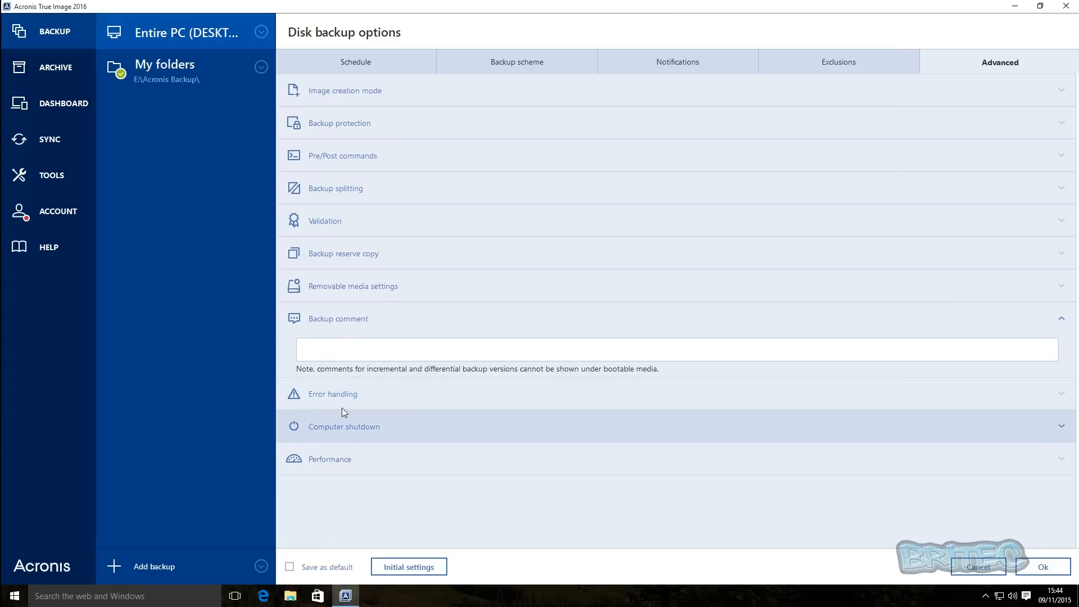
click(363, 429)
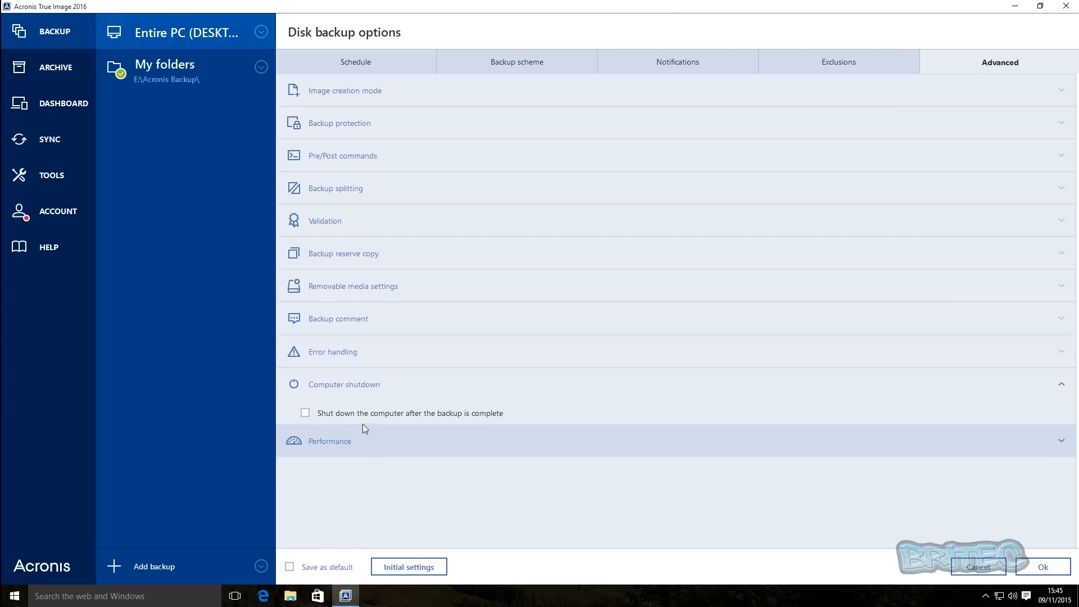
Examine the available compression levels in the performance settings without changing the selection.
click(331, 444)
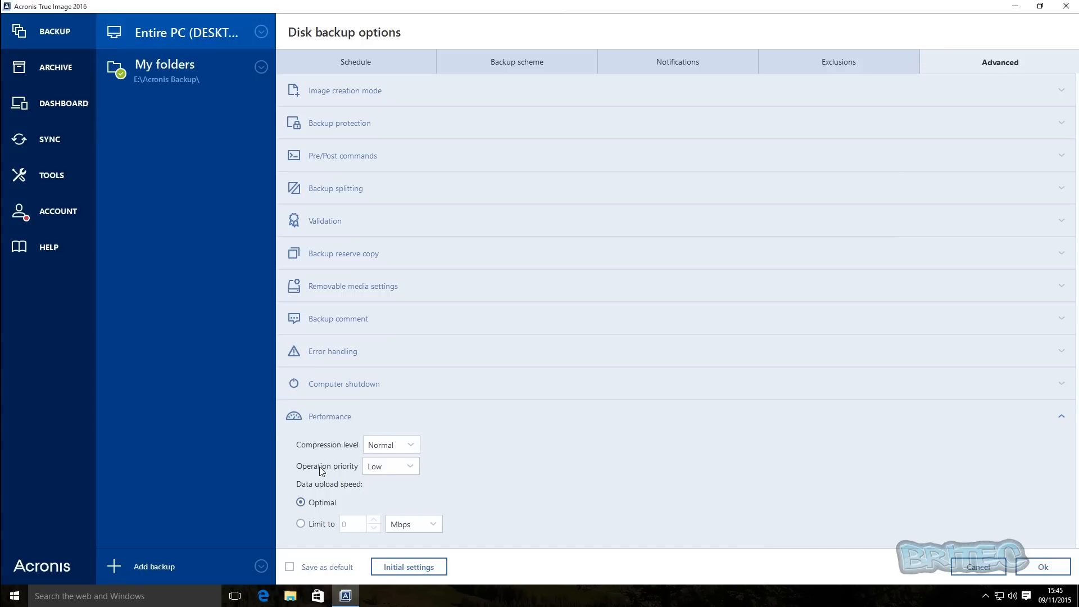
click(412, 446)
click(413, 447)
click(394, 446)
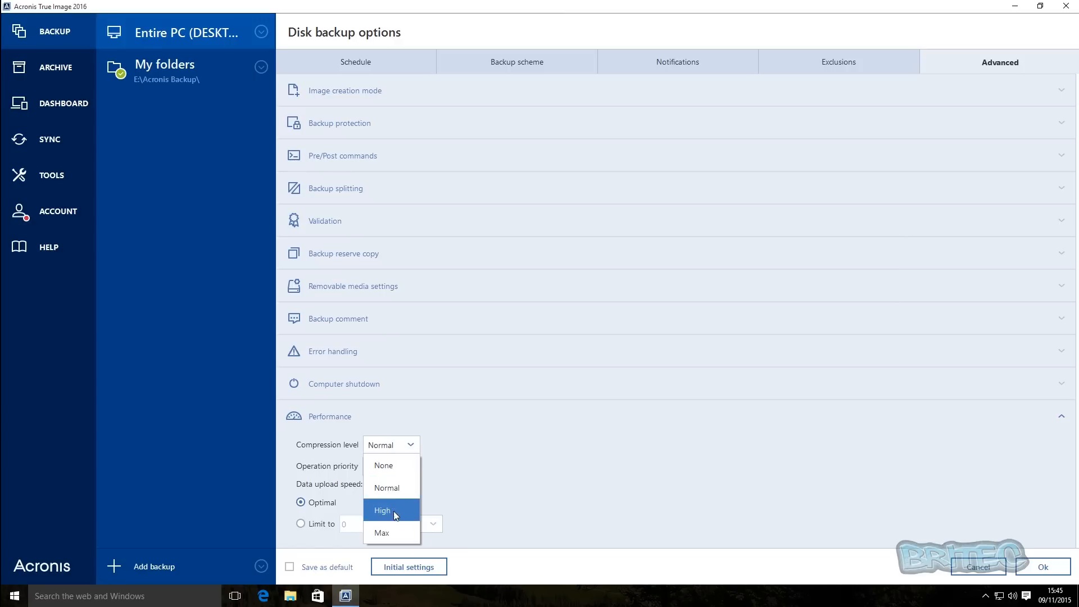
click(470, 445)
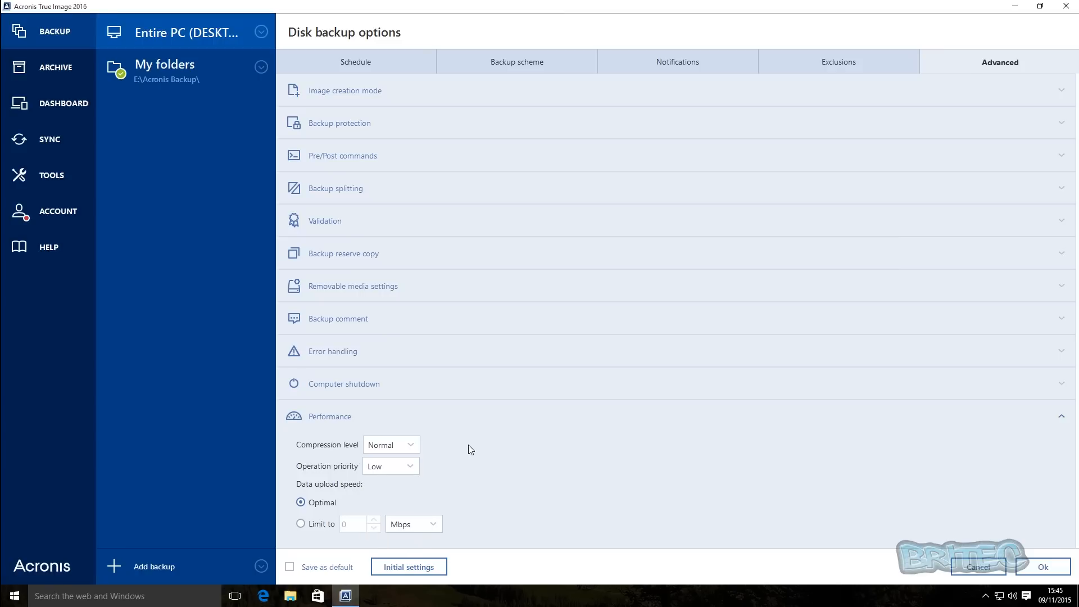
click(413, 448)
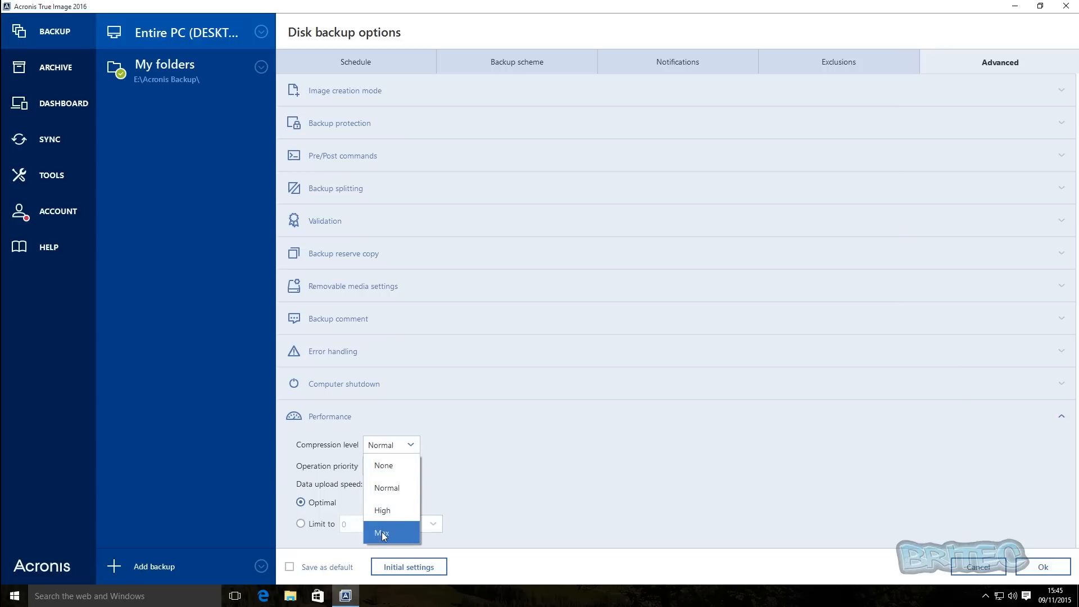
click(481, 455)
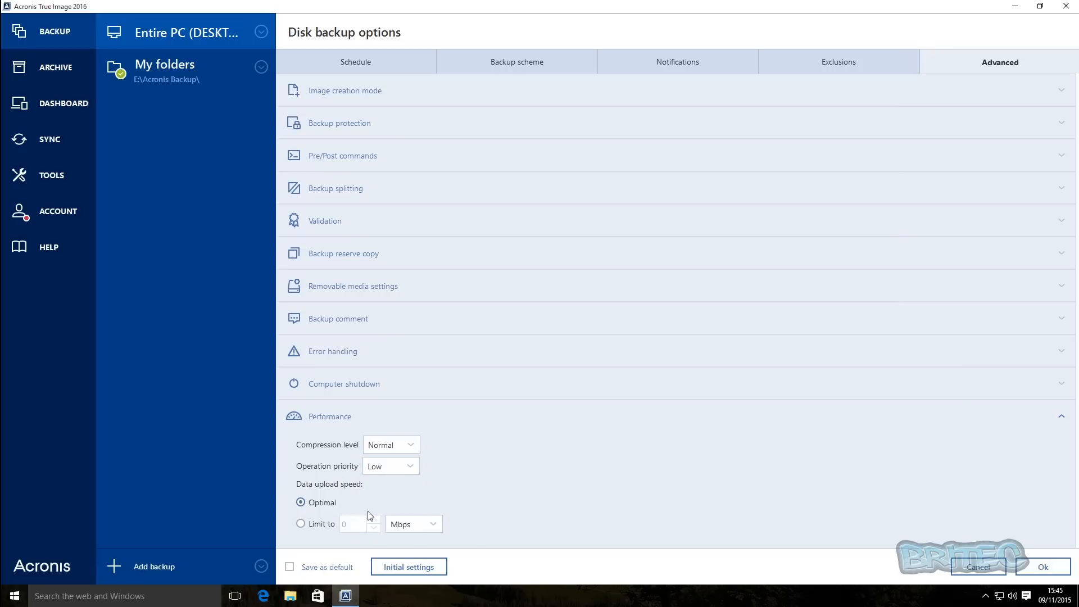
Set the operation priority to High and accept the disk backup options.
click(410, 470)
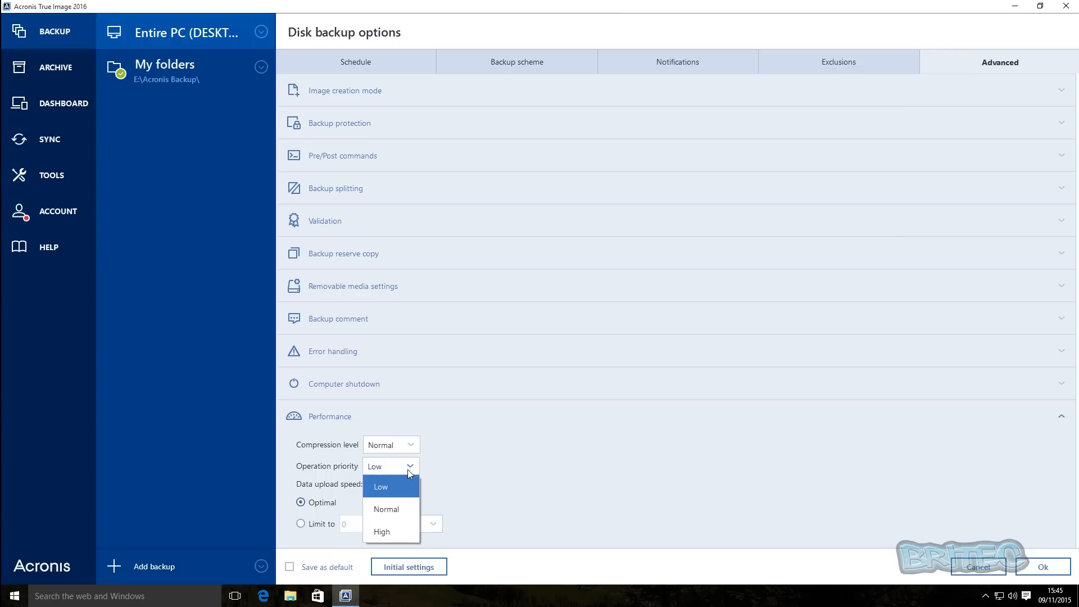
click(388, 532)
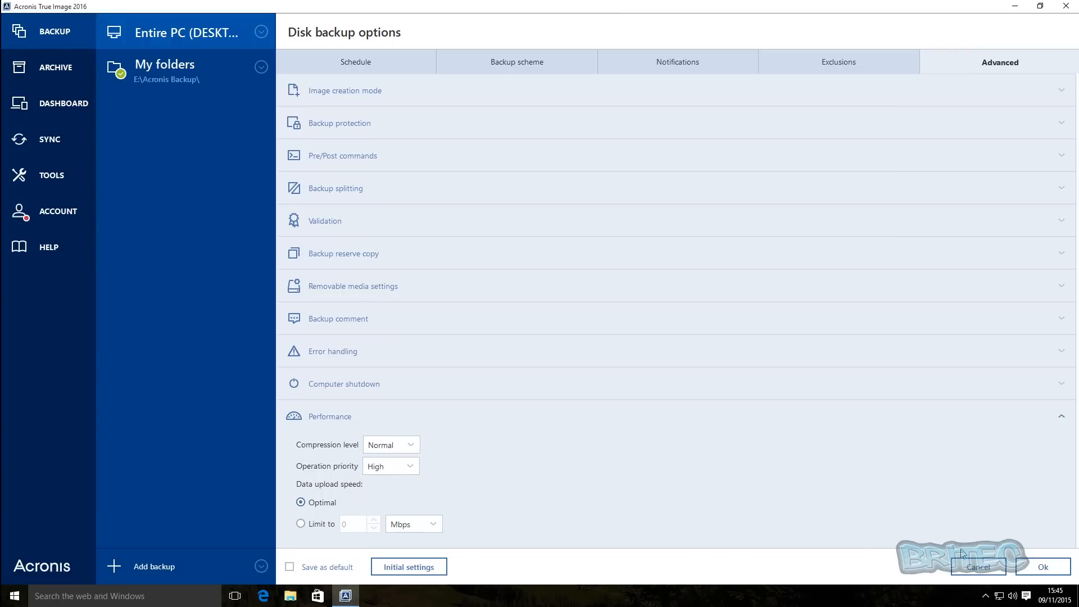
click(1044, 567)
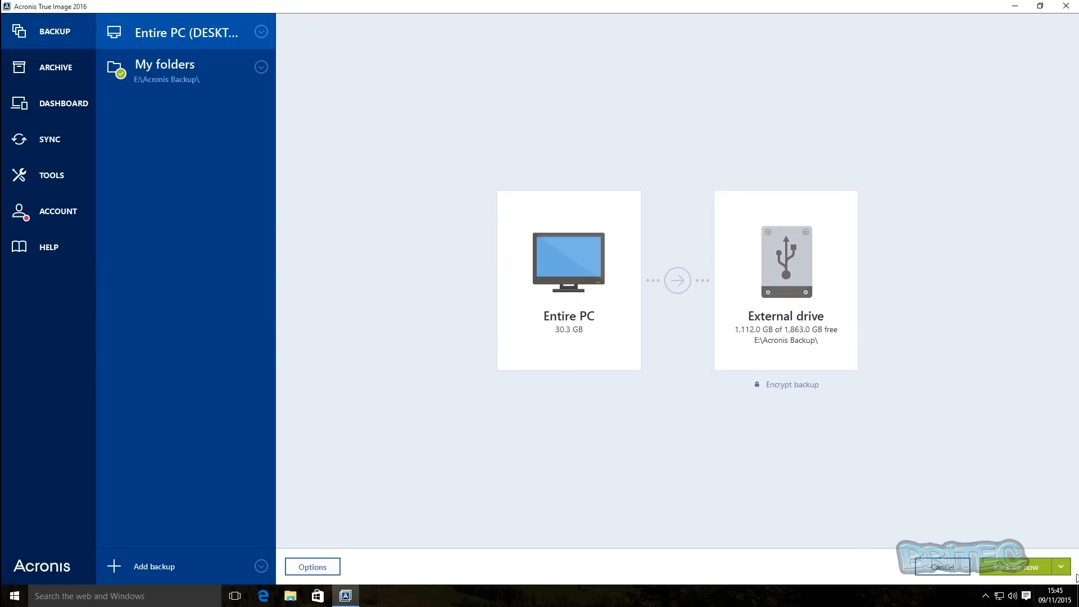
Check the delayed start choices, and start the Entire PC backup to the external drive immediately.
click(1062, 567)
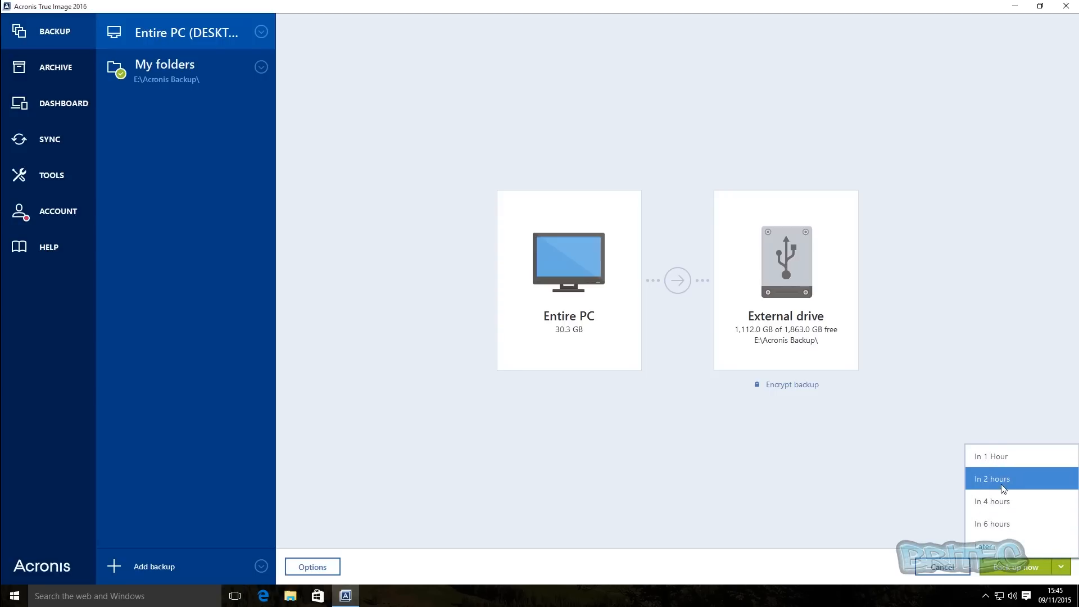
click(858, 569)
click(1006, 568)
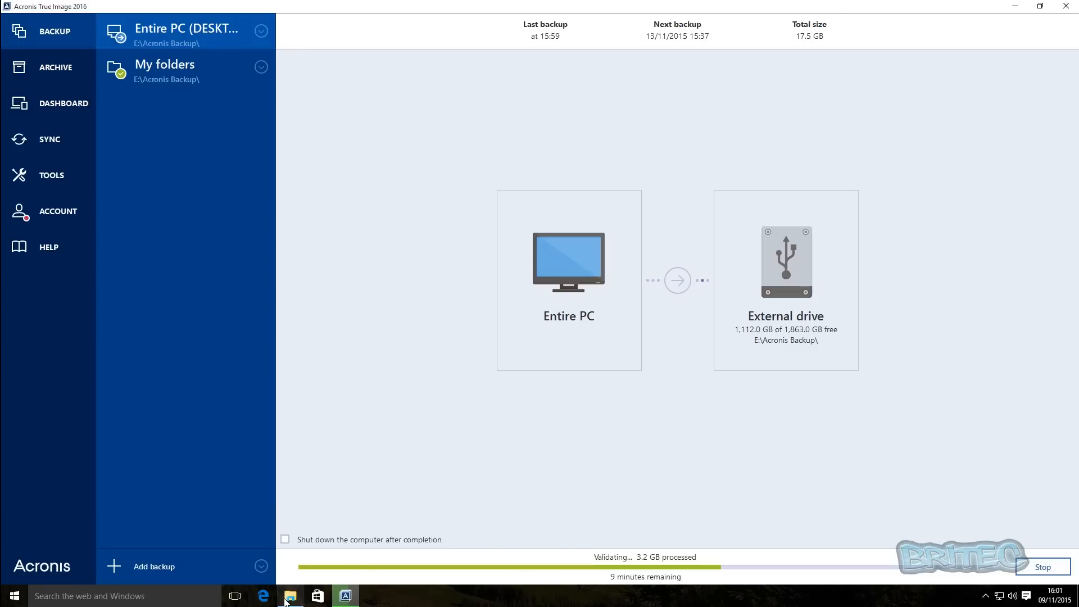
Switch to File Explorer, examine the backup files in the Acronis Backup folder on E:, and minimize the window.
mouse_move(288, 597)
mouse_move(302, 537)
click(369, 533)
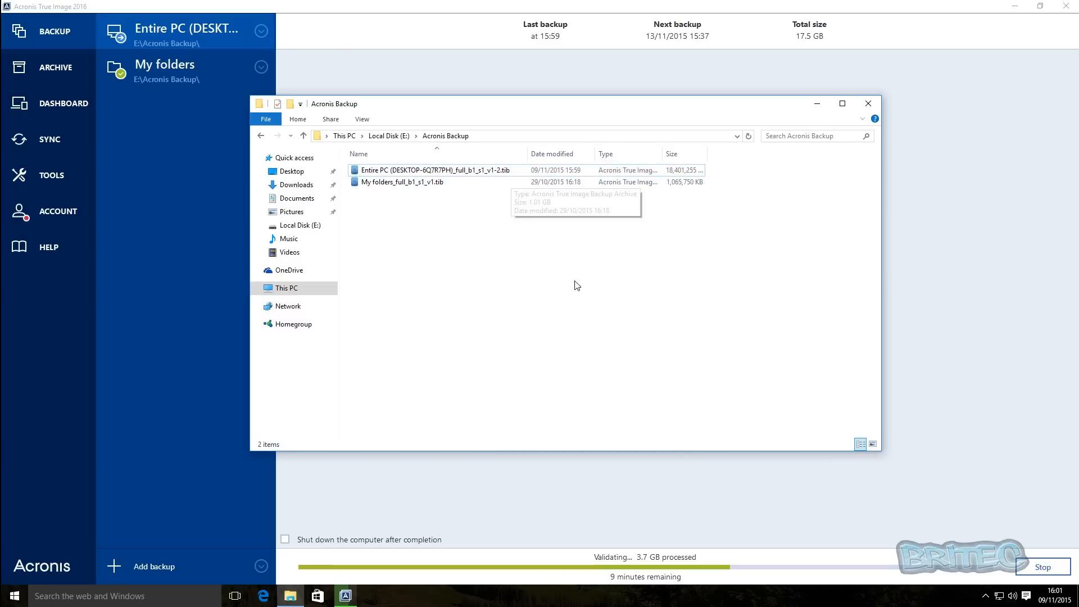
click(818, 104)
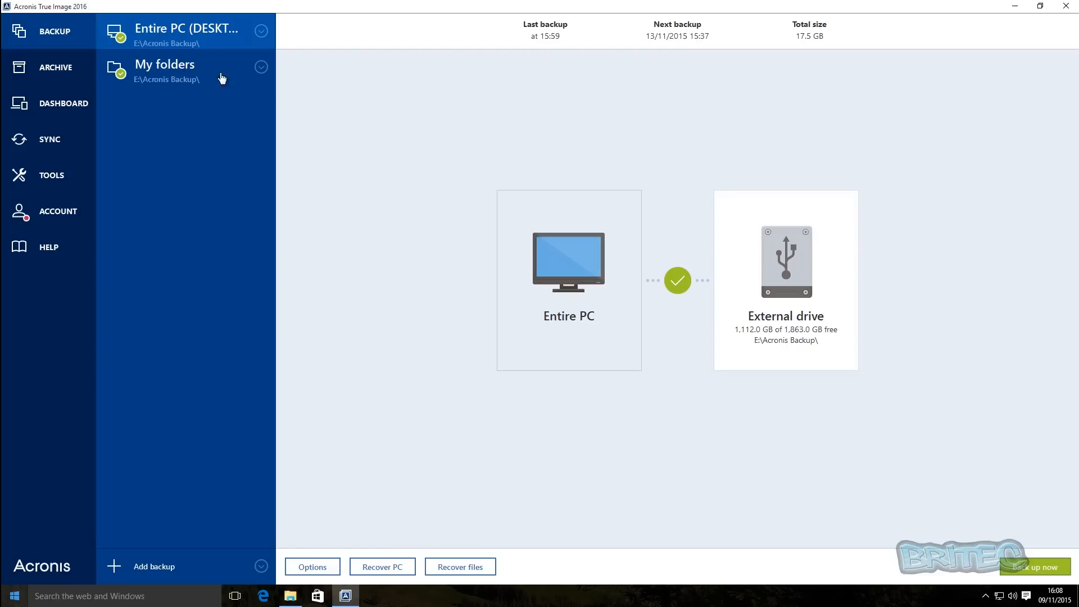
click(261, 36)
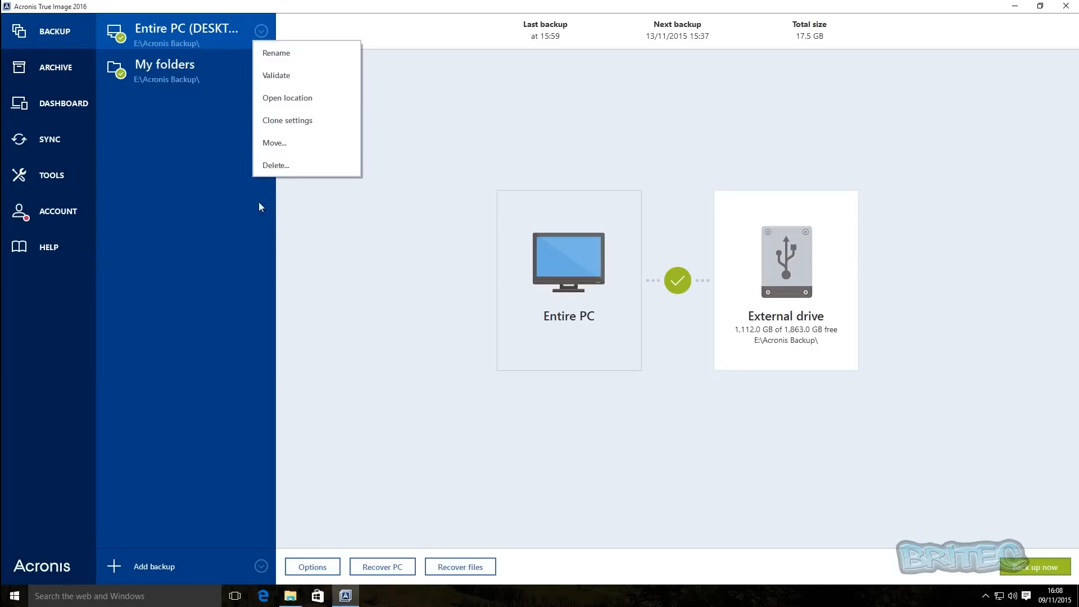
click(183, 175)
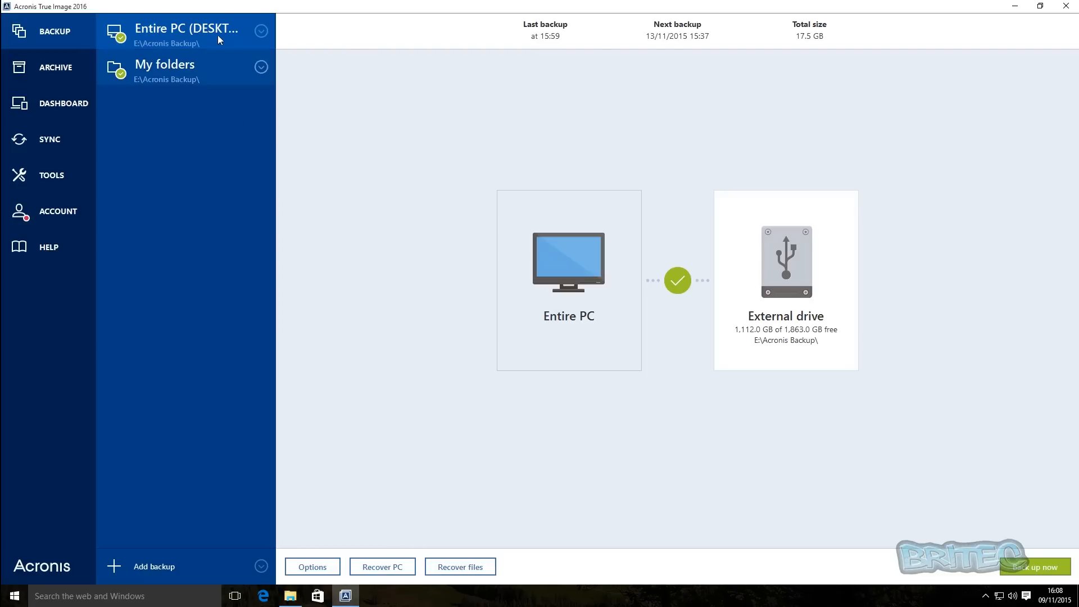
Start recovering files from the Entire PC backup and browse to the Users folder on C:.
click(460, 567)
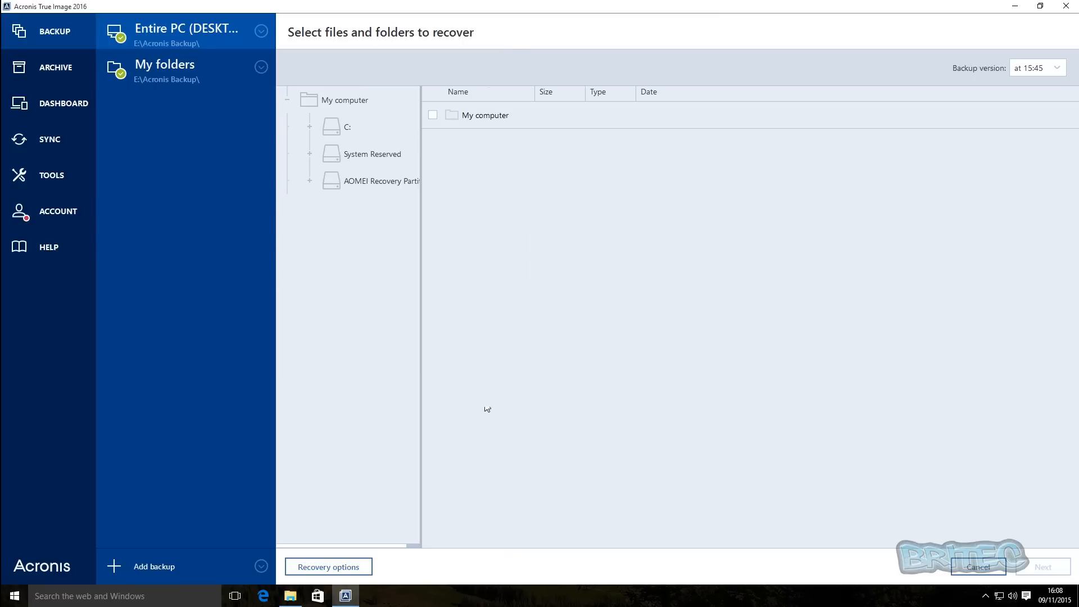
click(335, 127)
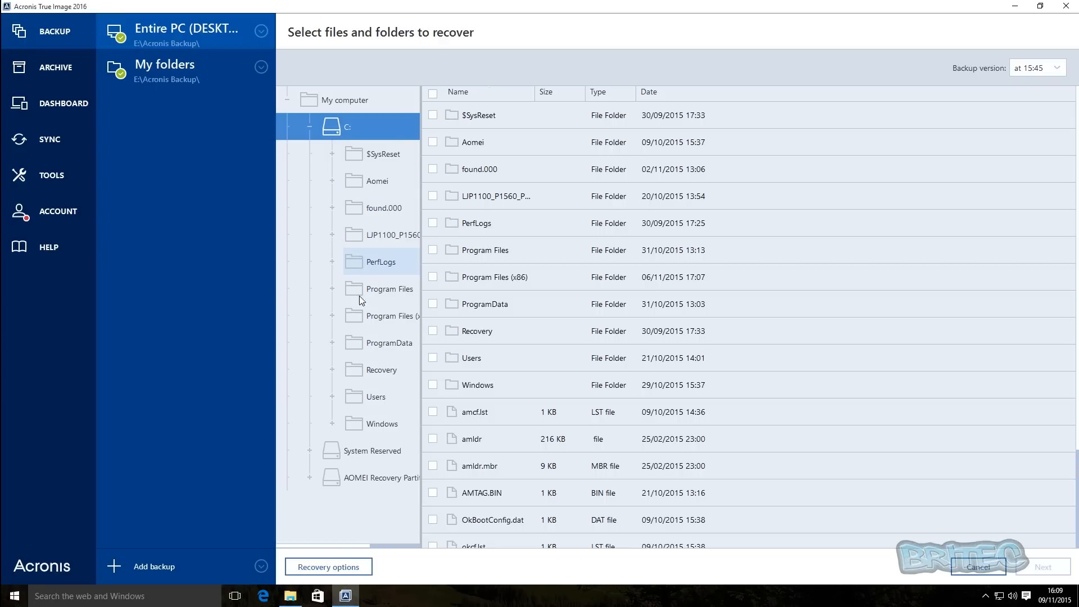
click(362, 402)
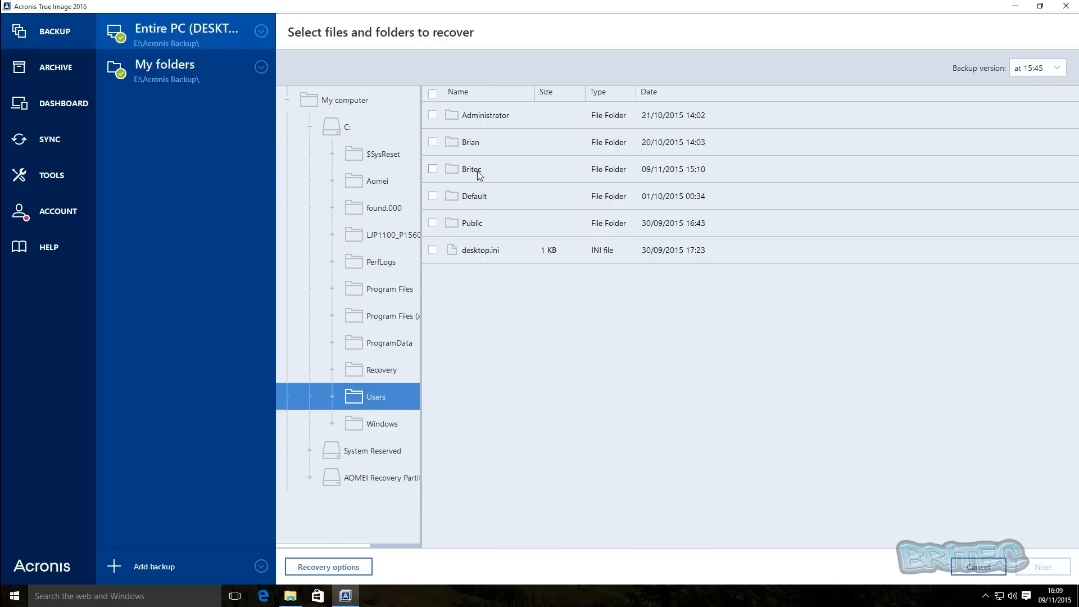